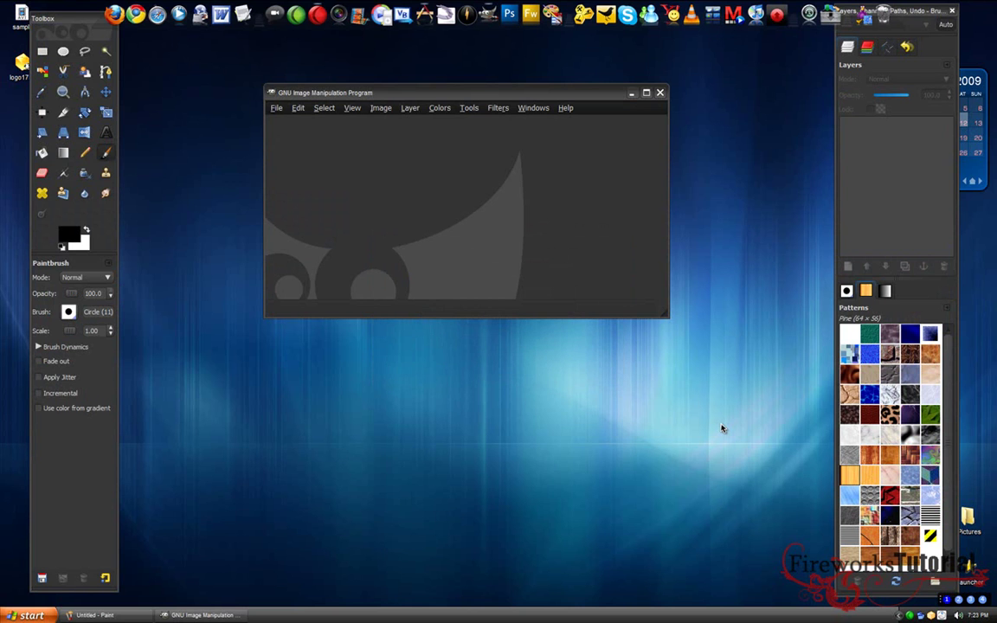
Step: Put Paint away and bring the GIMP main window to the front
left_click(95, 614)
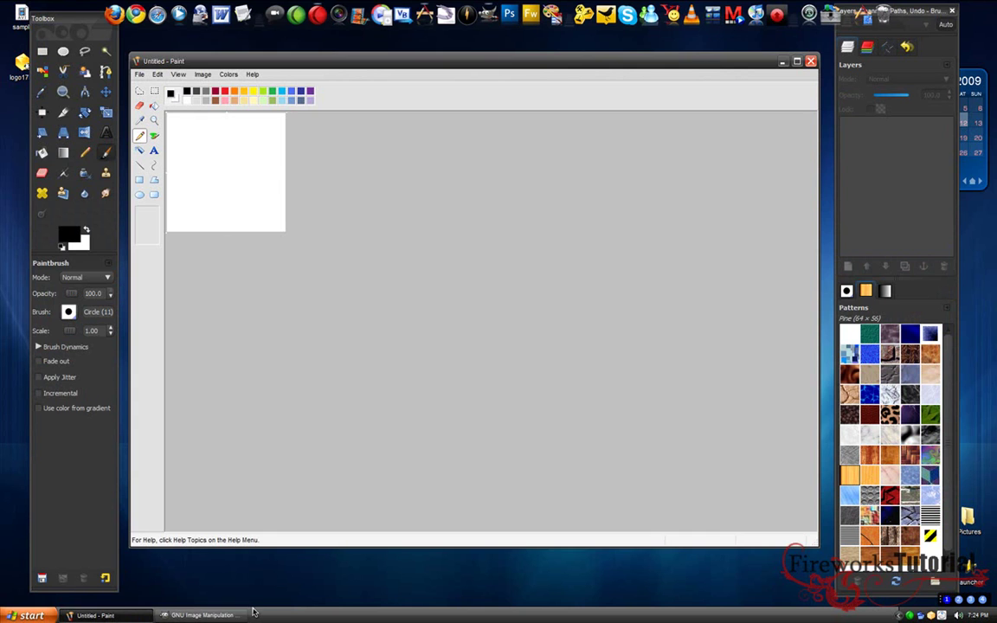
left_click(95, 615)
left_click_drag(370, 97, 404, 84)
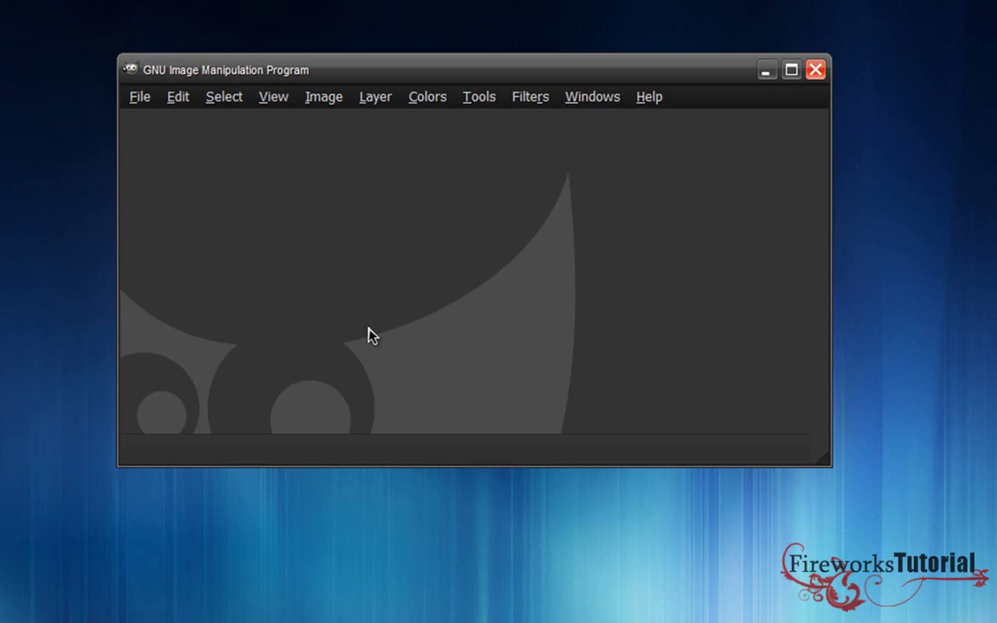
Step: Create a blank white 640×100 pixel image and enlarge its window
left_click(147, 102)
left_click(166, 123)
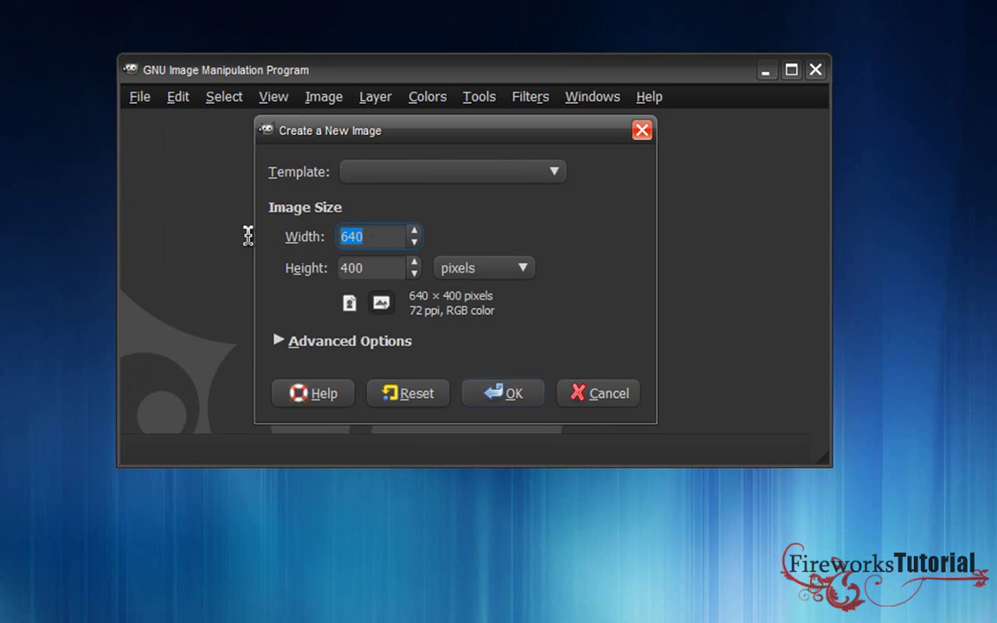
left_click(414, 273)
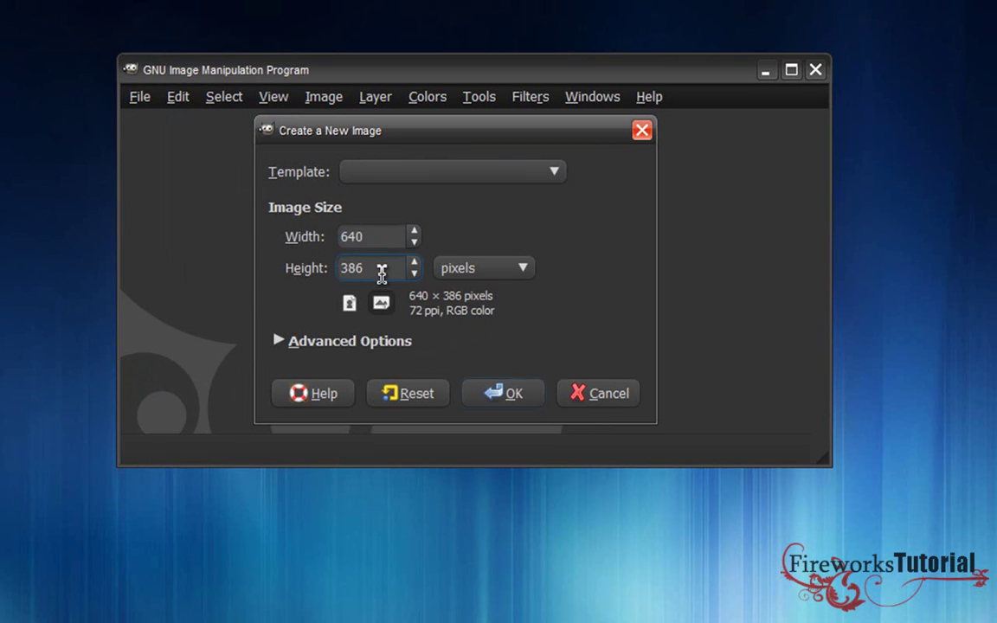
type("1000")
key("BackSpace")
left_click(513, 393)
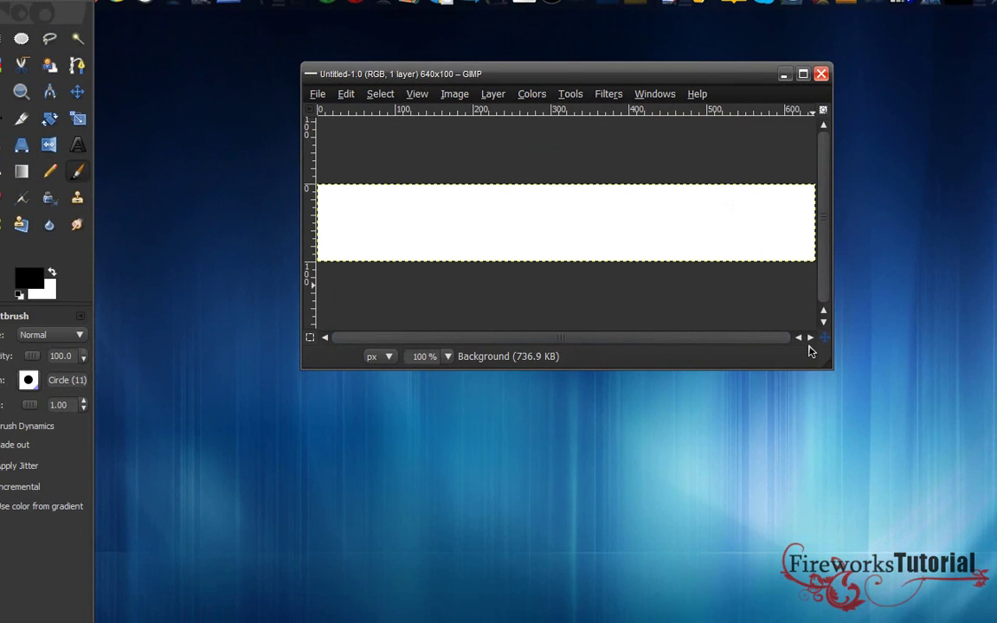
left_click_drag(824, 362, 987, 416)
mouse_move(585, 74)
left_mouse_down()
mouse_move(589, 84)
mouse_move(578, 85)
left_mouse_up()
Step: Add the text 'FireworksTutorial' to the image in Sans Bold
left_click(77, 144)
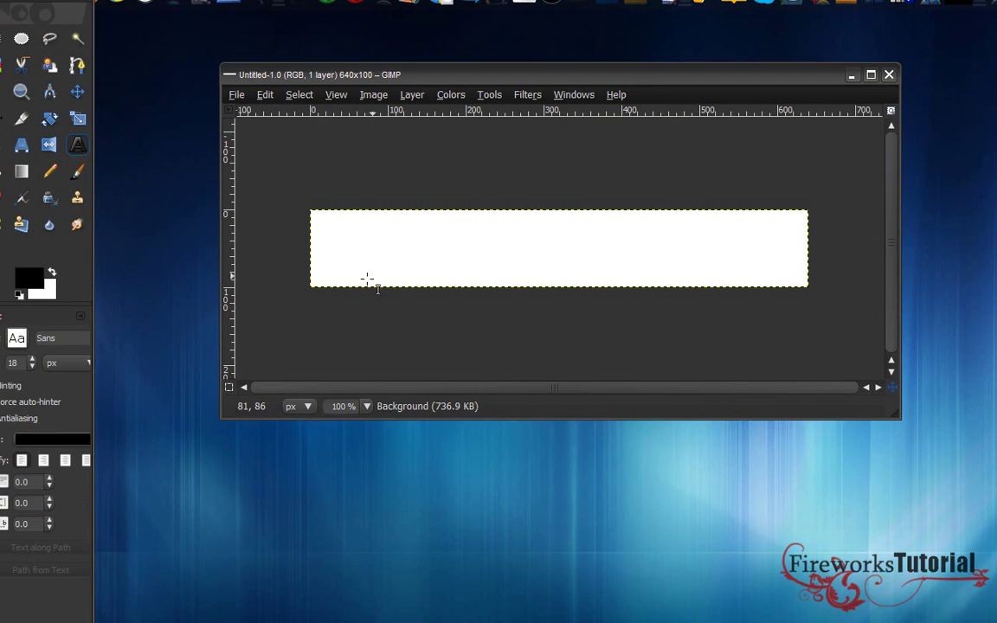
left_click(382, 251)
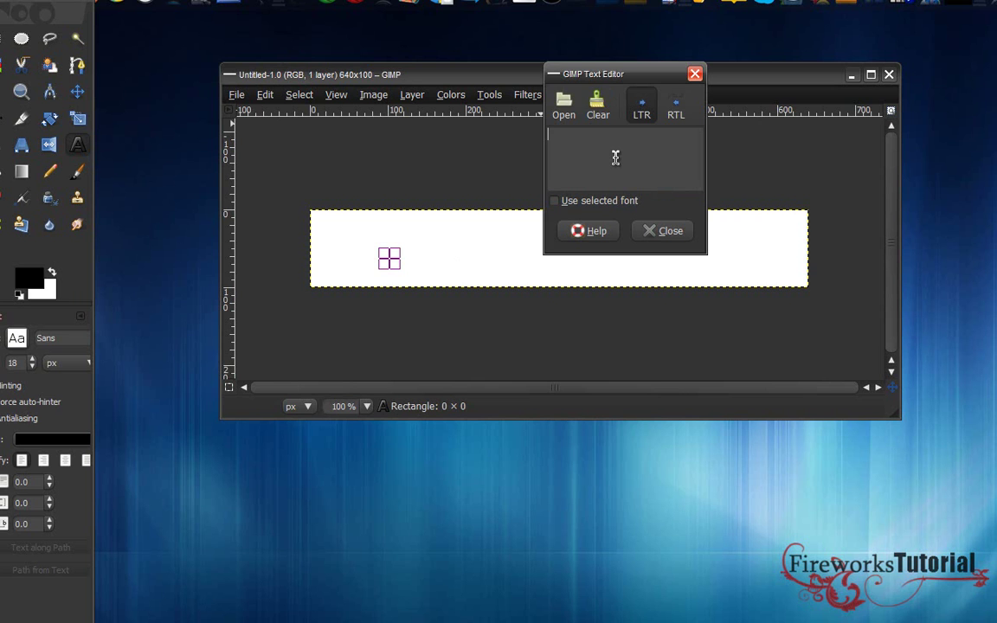
type("FireworksTutorial")
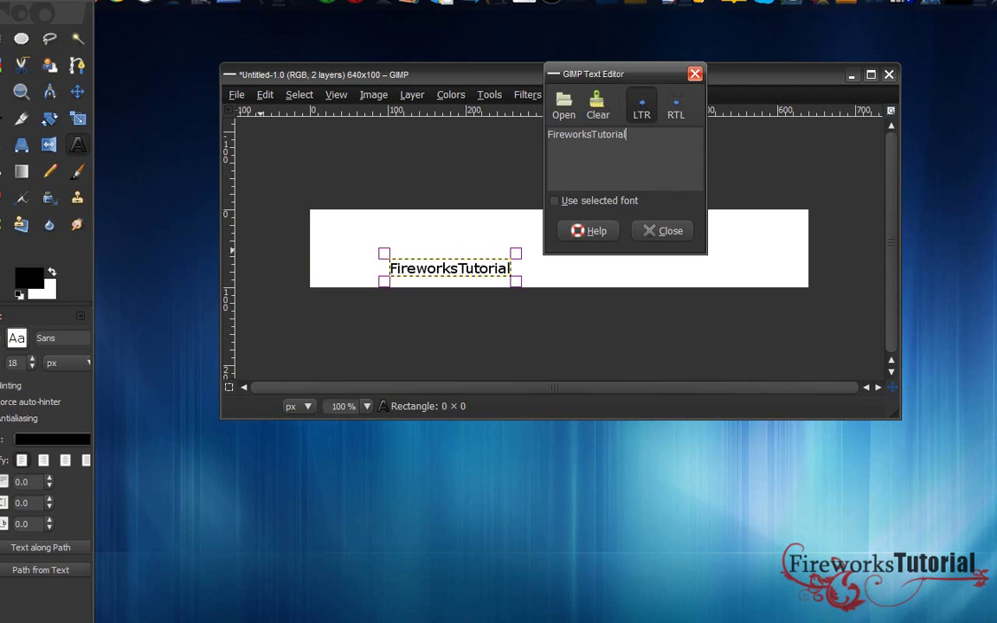
left_click(19, 343)
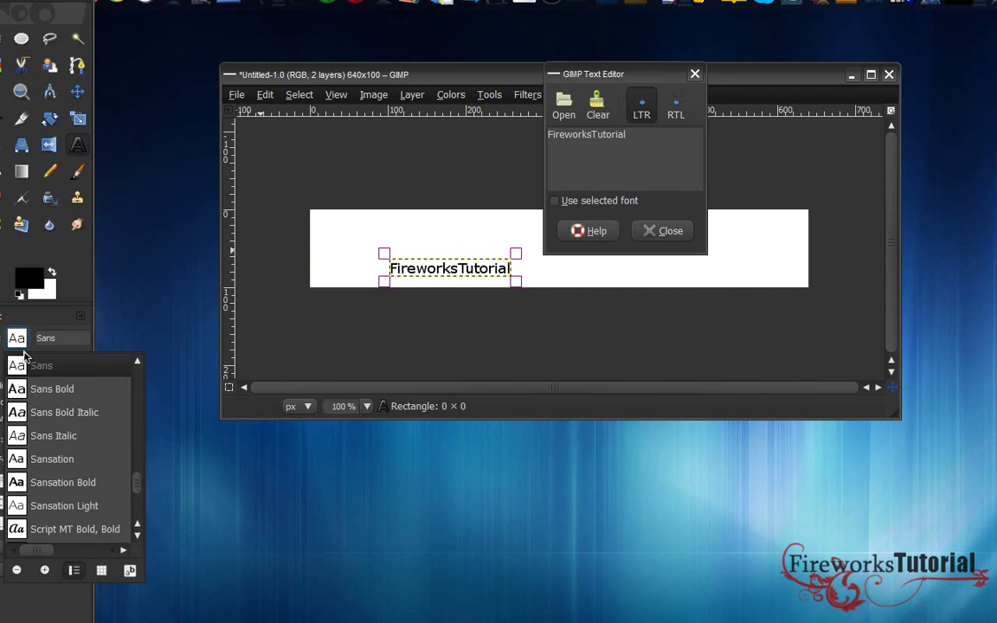
left_click(43, 390)
Step: Enlarge the text to 26 px and colour it dark red 910000
left_click(32, 361)
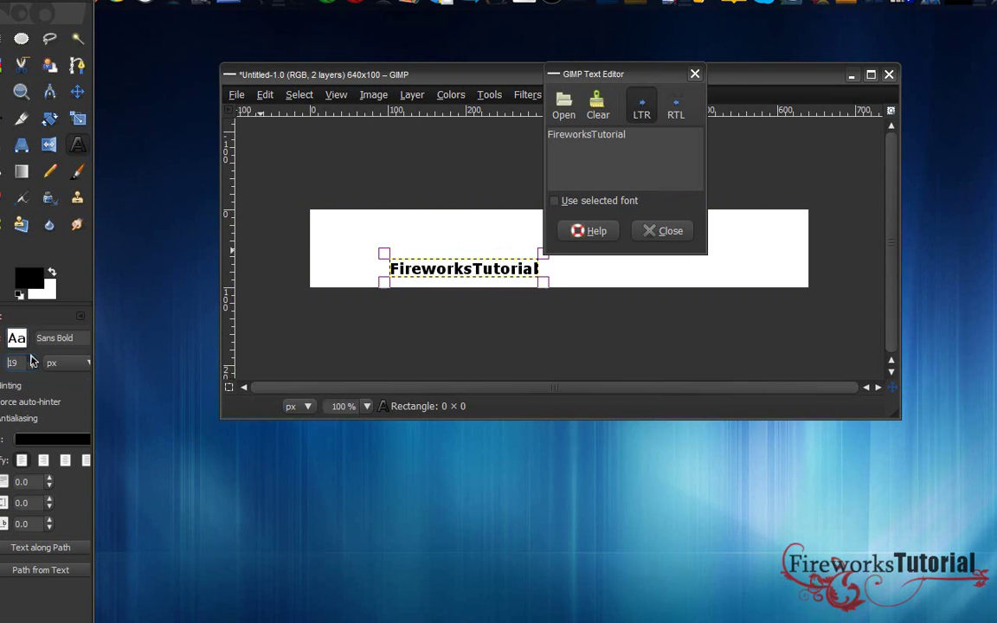
left_click(32, 361)
left_click(32, 361)
left_click(32, 361)
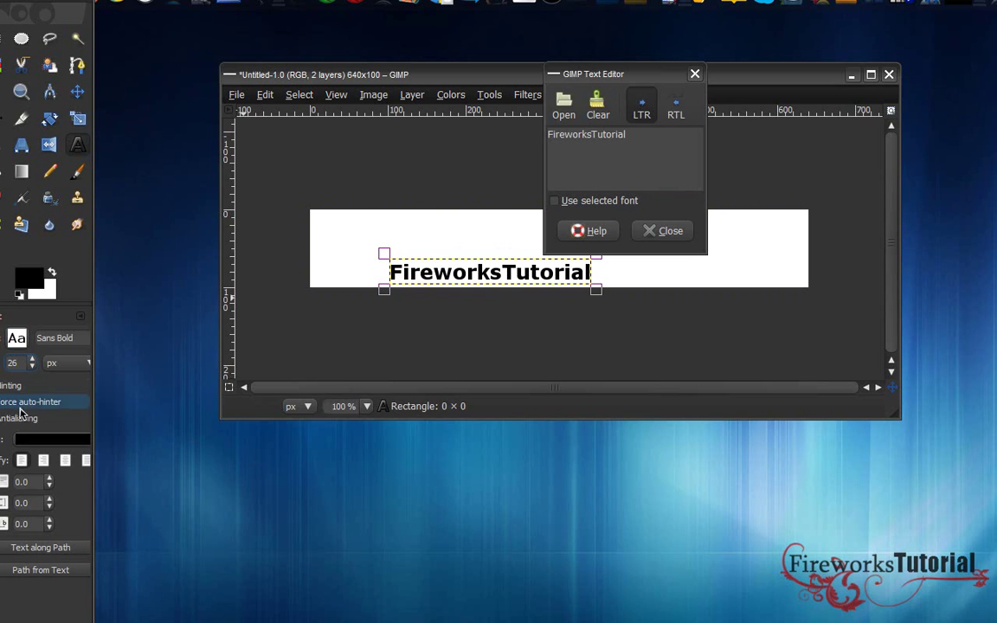
left_click(52, 439)
left_click_drag(159, 267, 248, 154)
left_click_drag(138, 170, 124, 139)
left_click(347, 388)
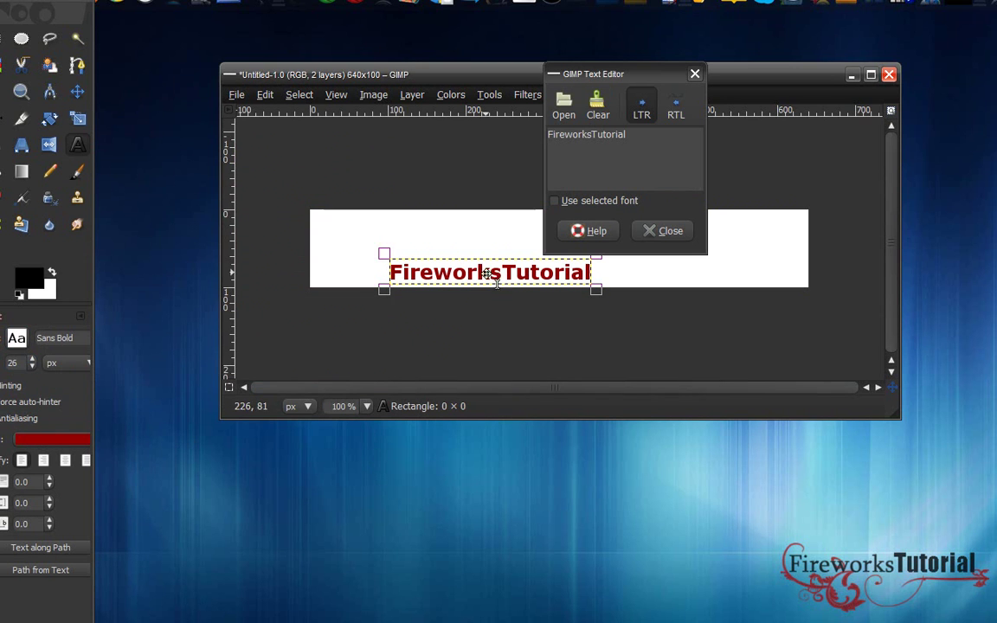
Step: Resize the text to 63 px, place it across the image and close the text editor
double_click(14, 362)
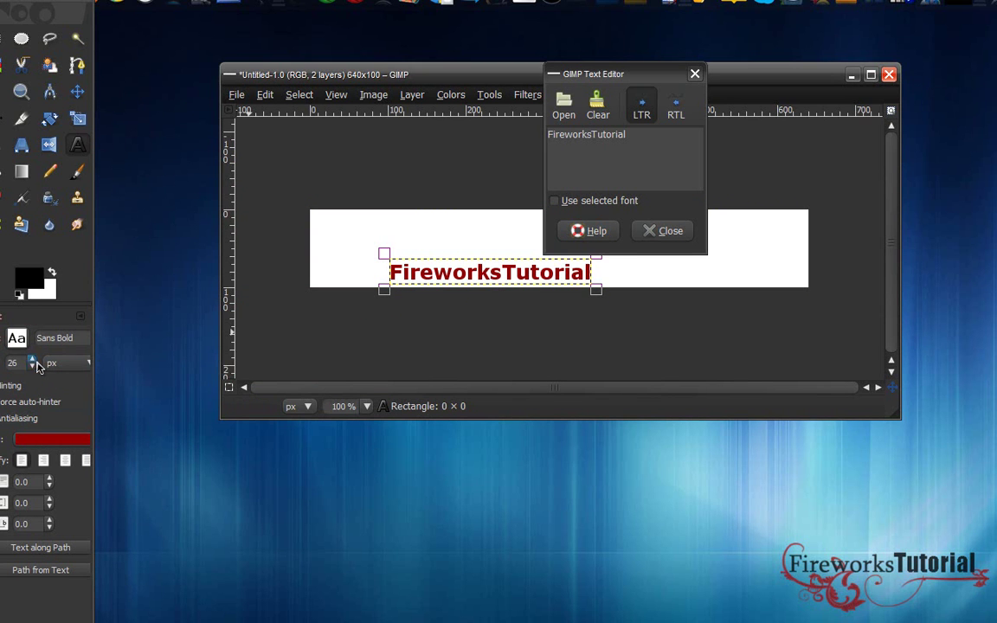
type("72")
key("Return")
left_click_drag(520, 290, 467, 256)
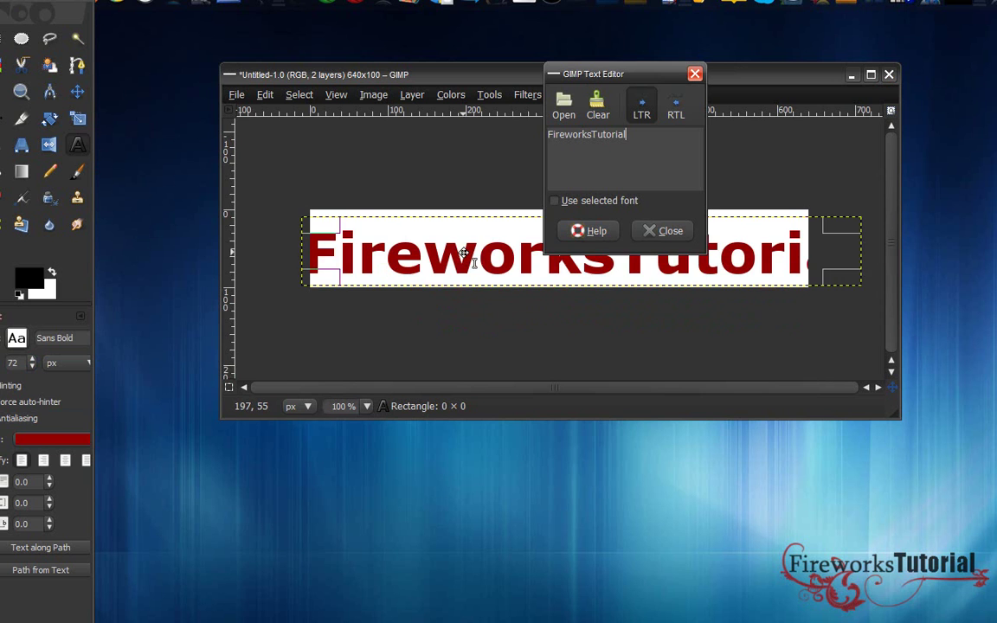
left_click(32, 367)
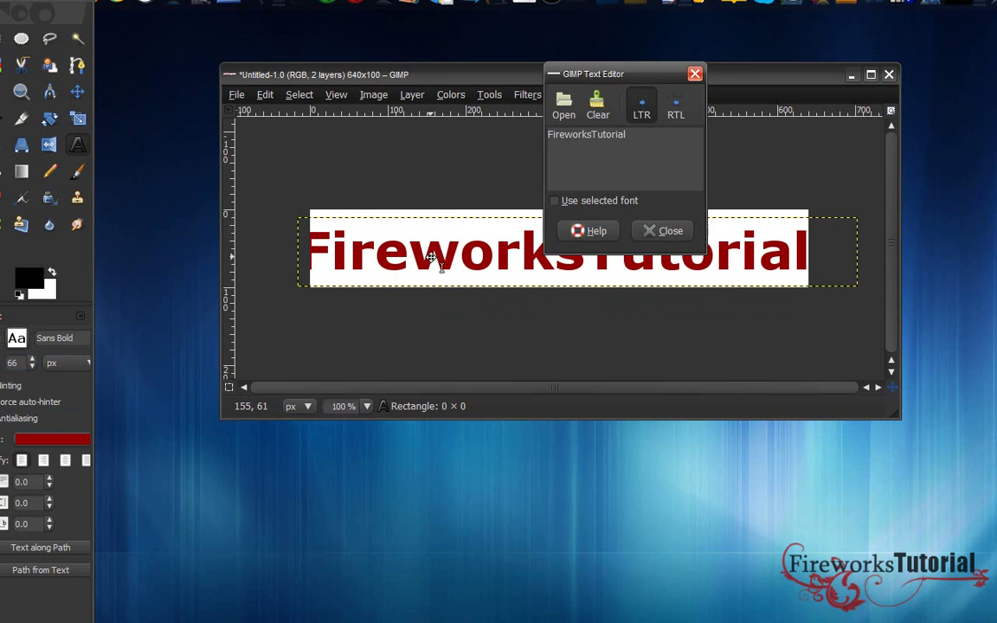
left_click(32, 367)
left_click(32, 367)
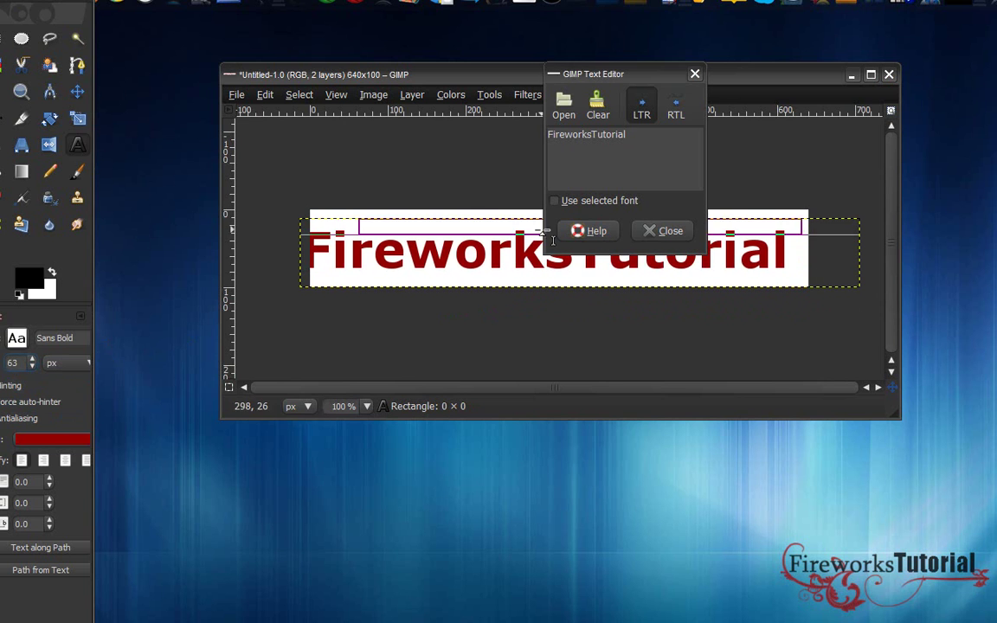
left_click(498, 255)
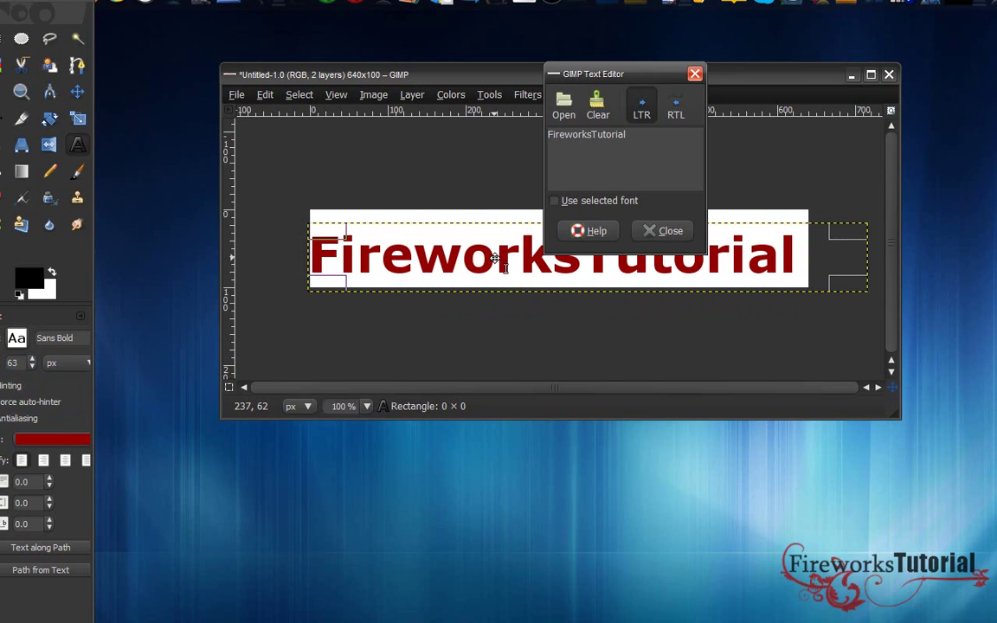
left_click(684, 230)
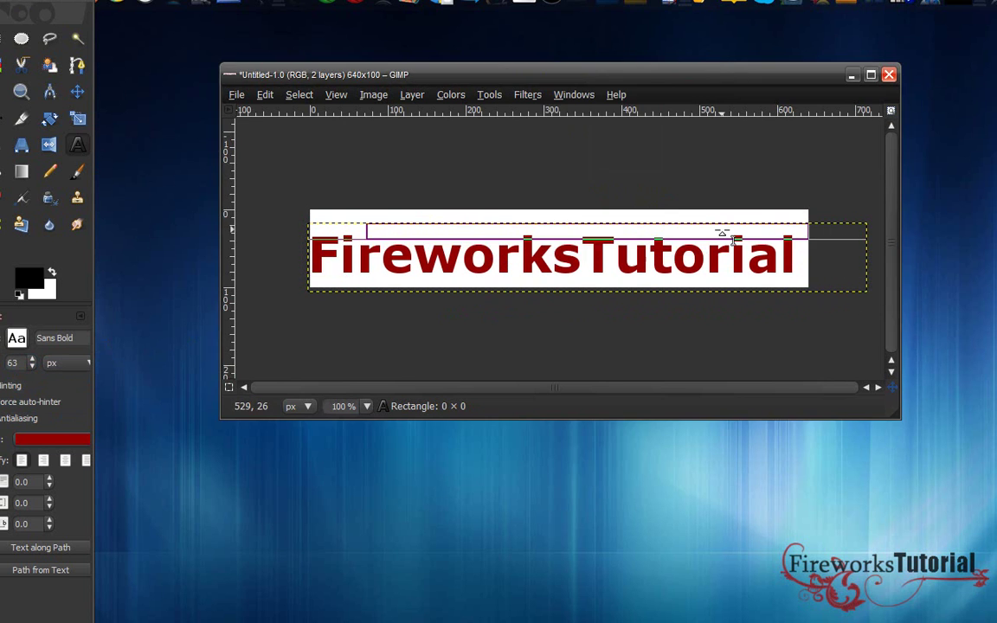
Step: Save the image to the Desktop as watermarkexample.bmp
left_click(235, 94)
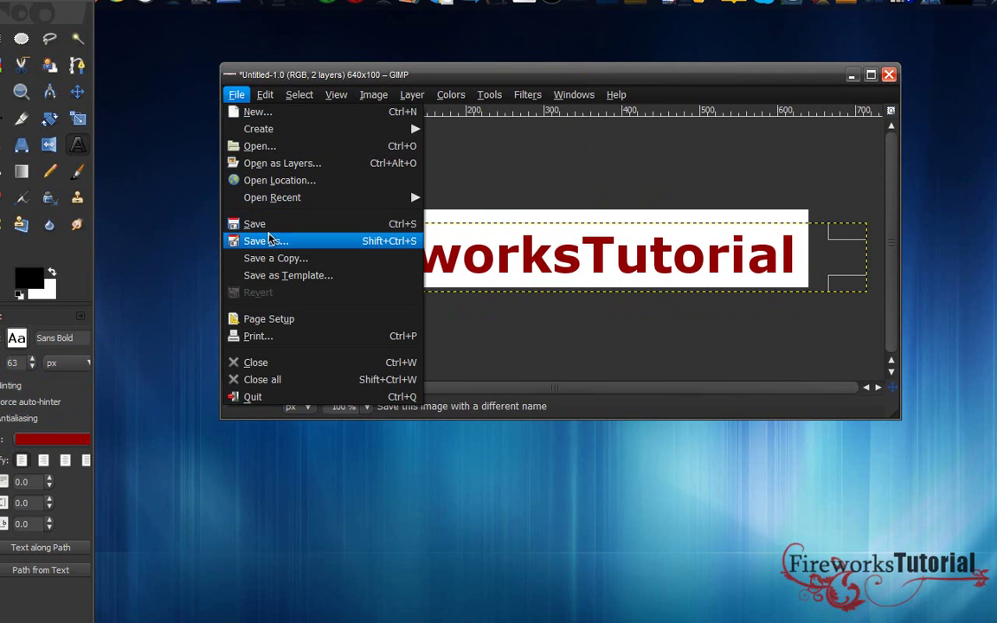
left_click(269, 240)
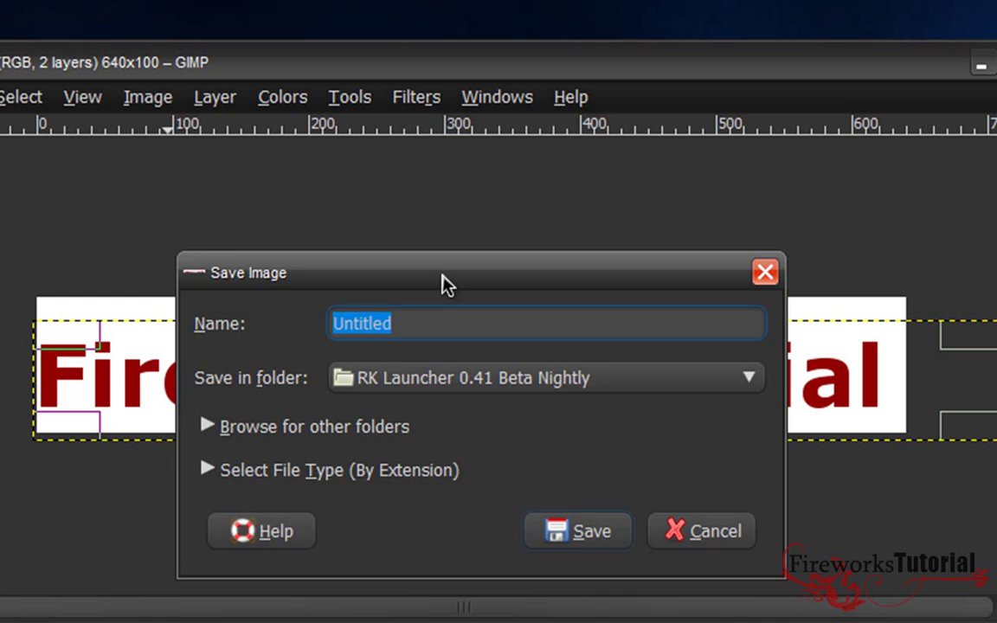
left_click(517, 304)
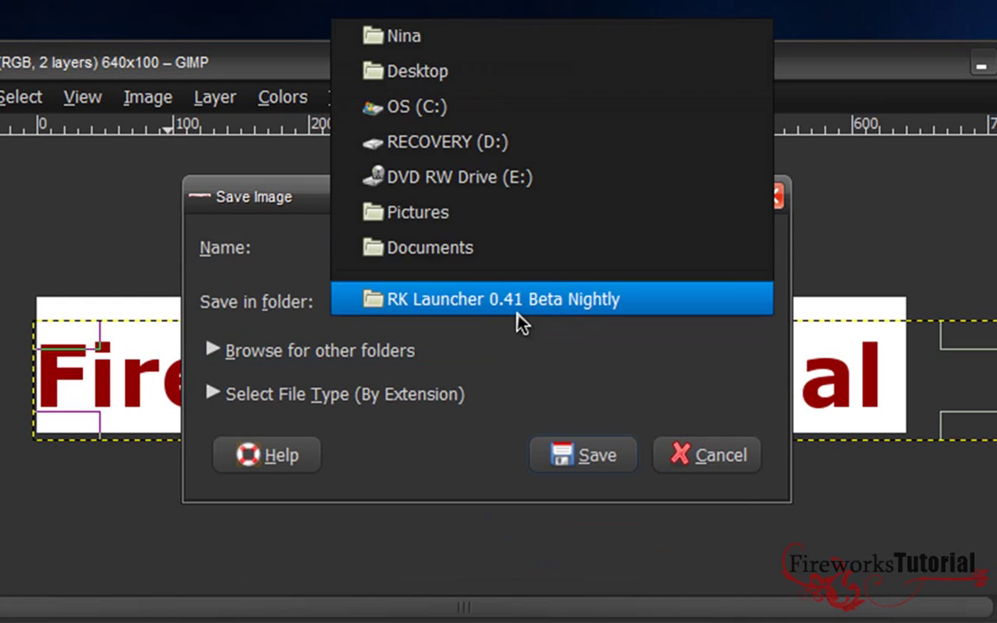
left_click(462, 84)
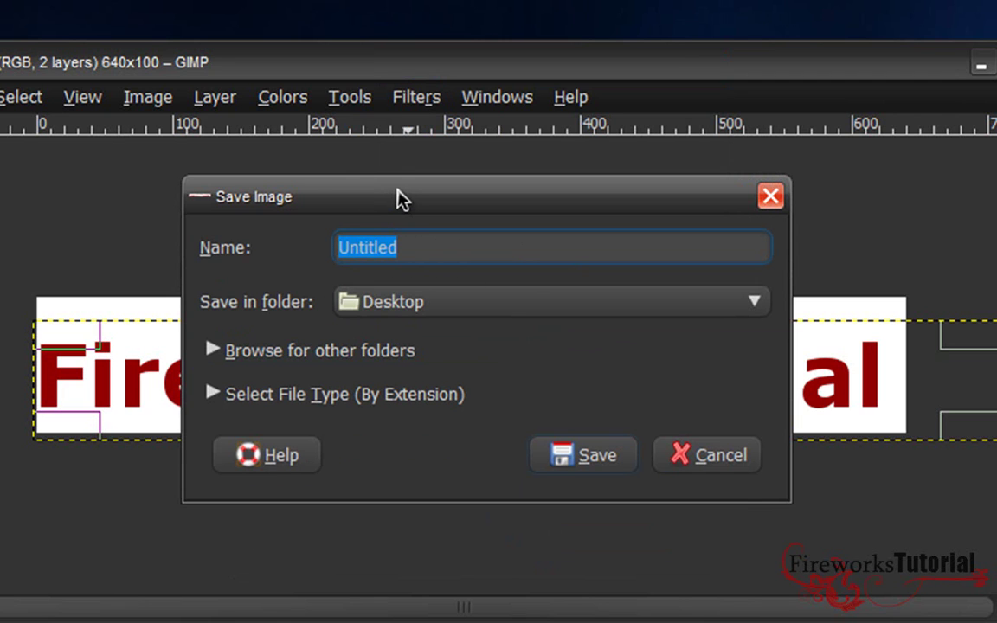
type("watermarkex")
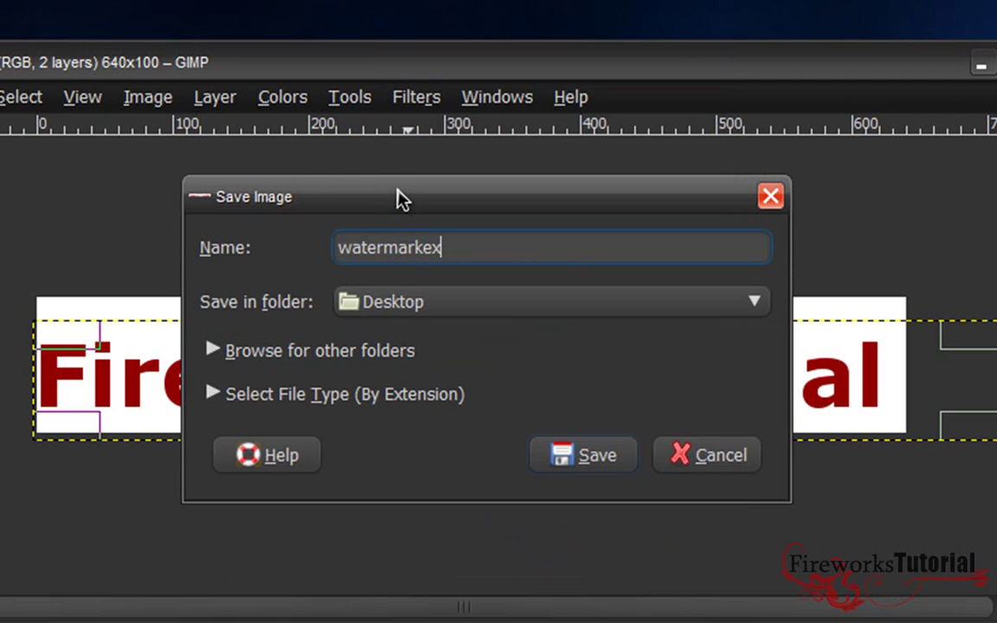
type("ample.")
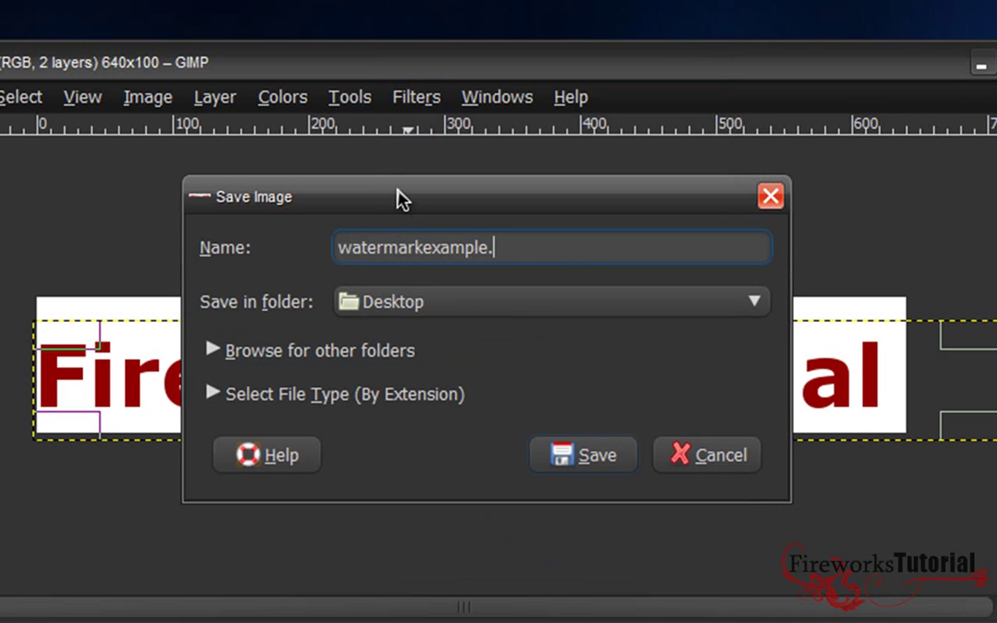
type("bmp")
double_click(493, 249)
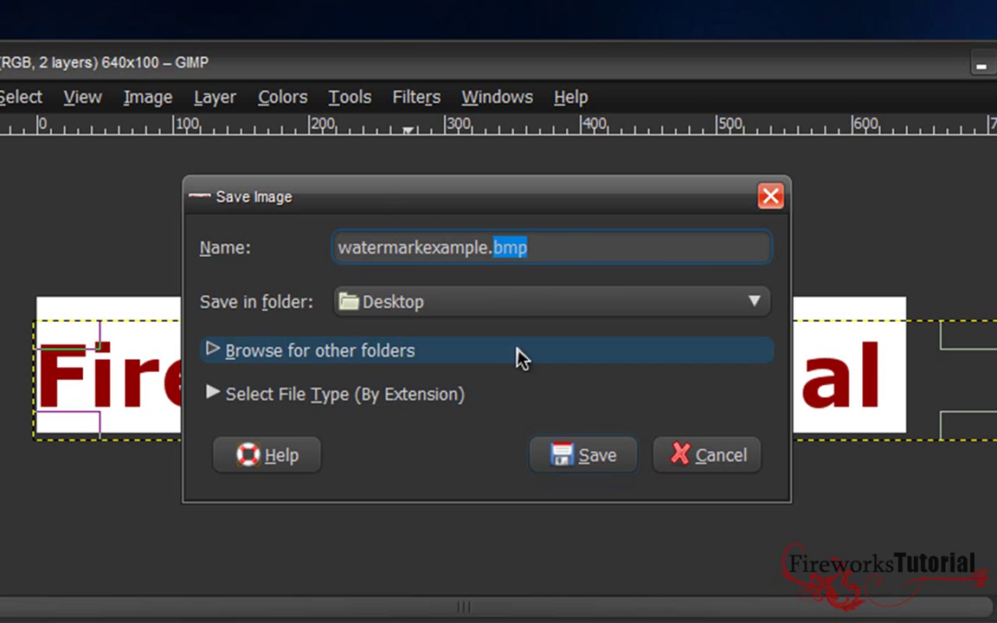
left_click(571, 465)
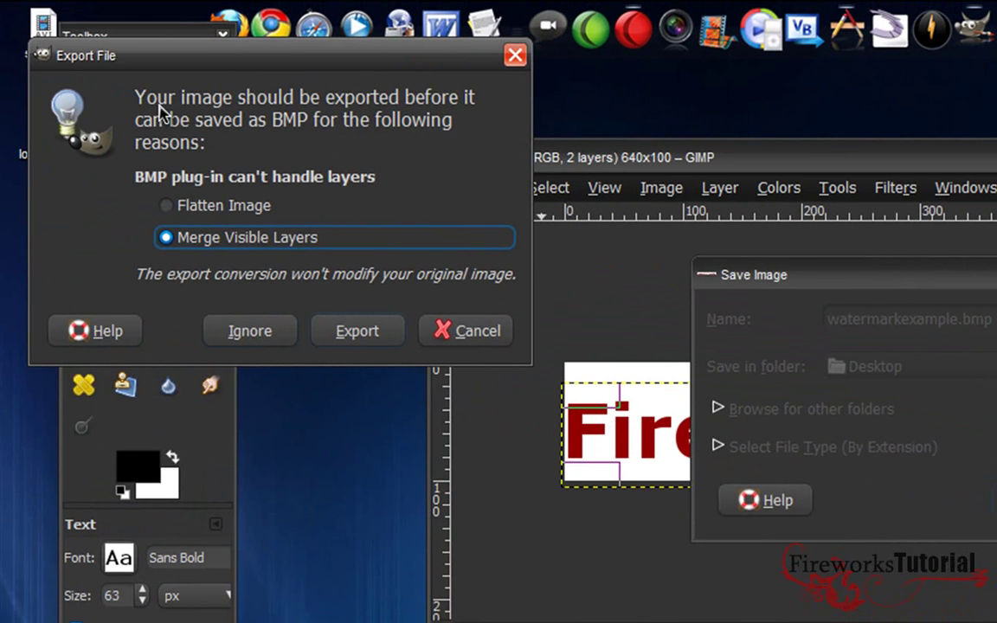
Step: Export with visible layers merged as a 24-bit R8 G8 B8 BMP
left_click(358, 334)
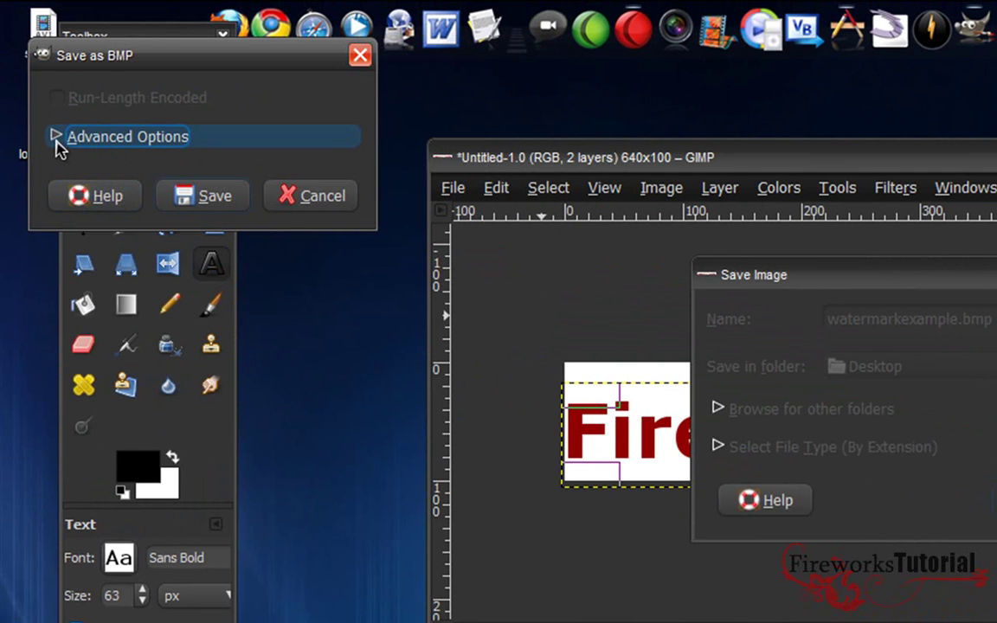
left_click(55, 138)
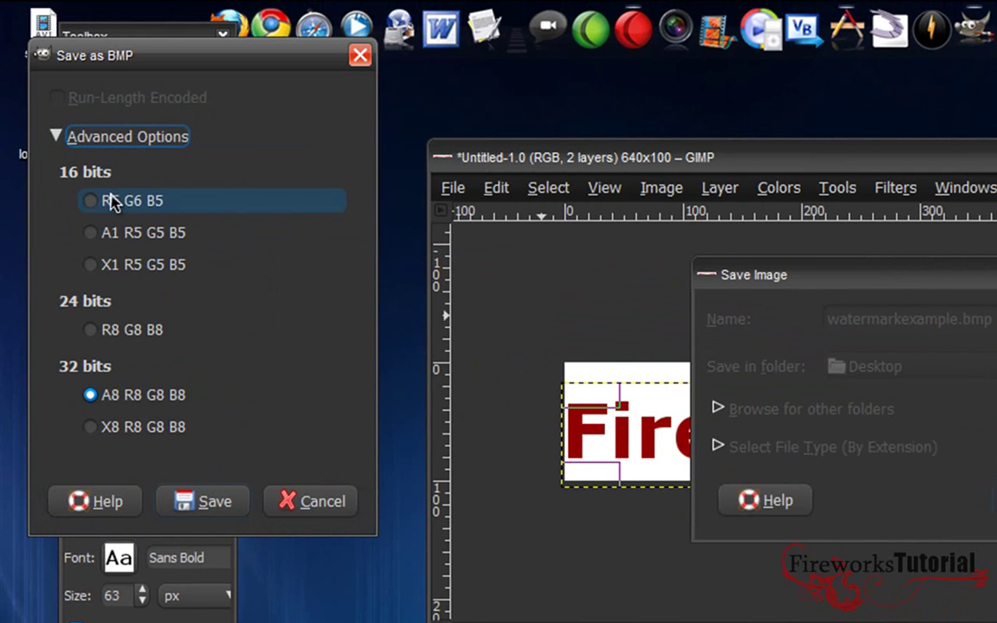
left_click(99, 336)
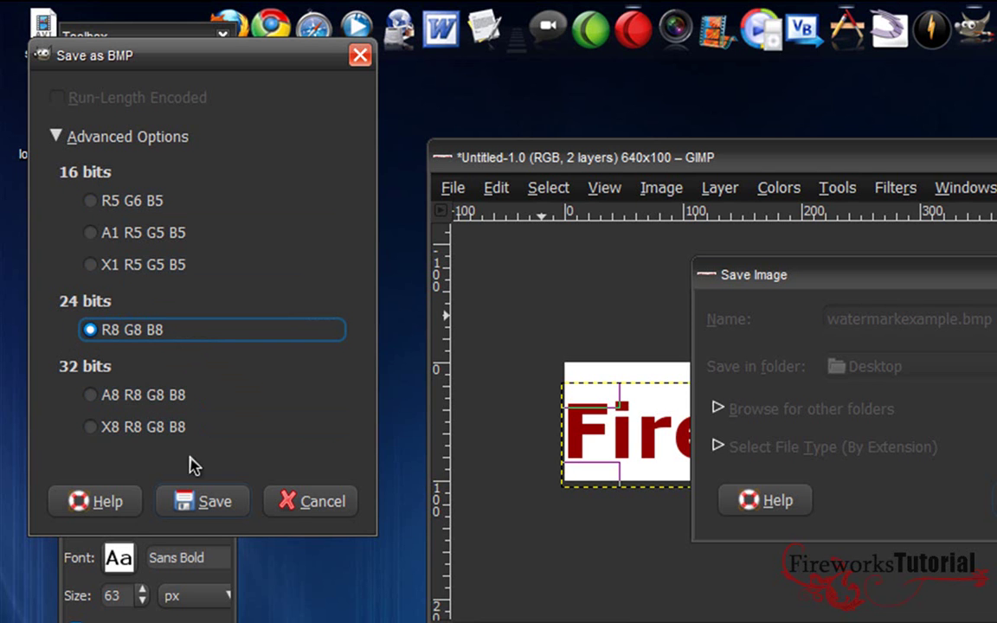
left_click(207, 505)
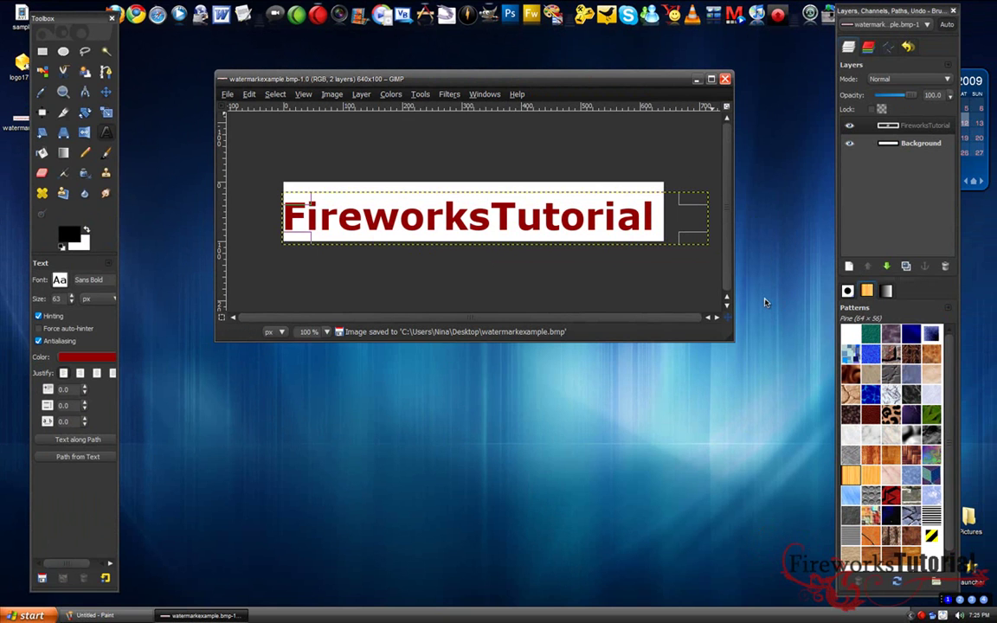
Step: On a second desktop, copy the logo17b2 archive into the VirtualDub plugins folder
key("ctrl+alt+Right")
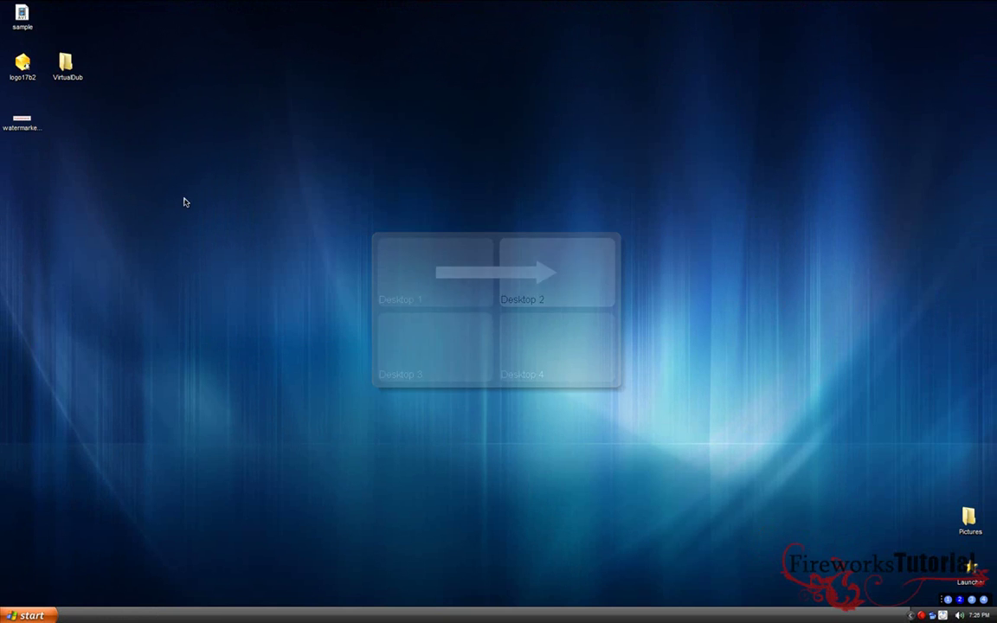
double_click(72, 77)
left_click_drag(267, 91, 328, 89)
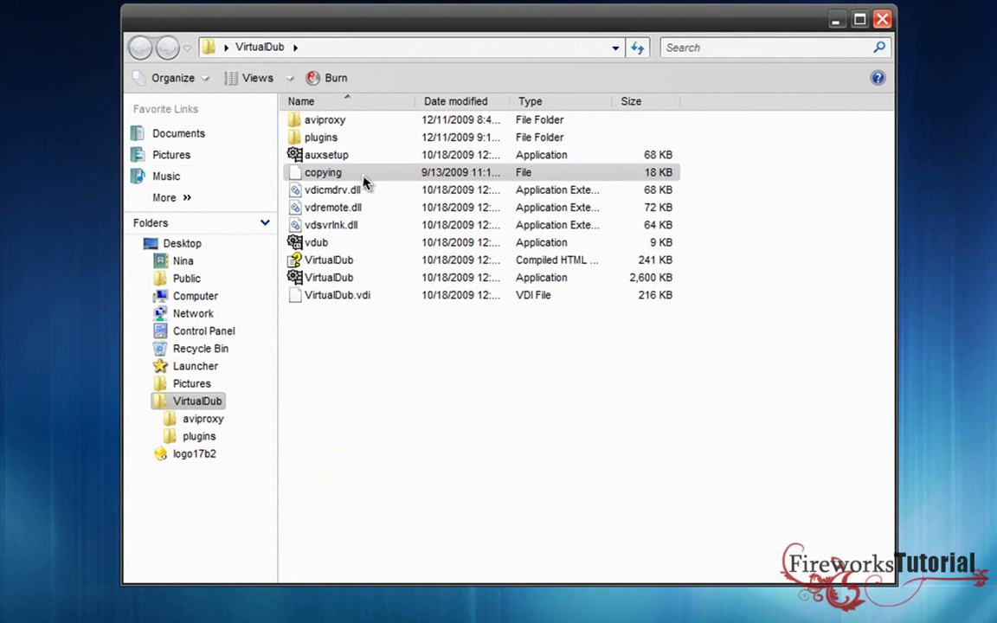
mouse_move(352, 158)
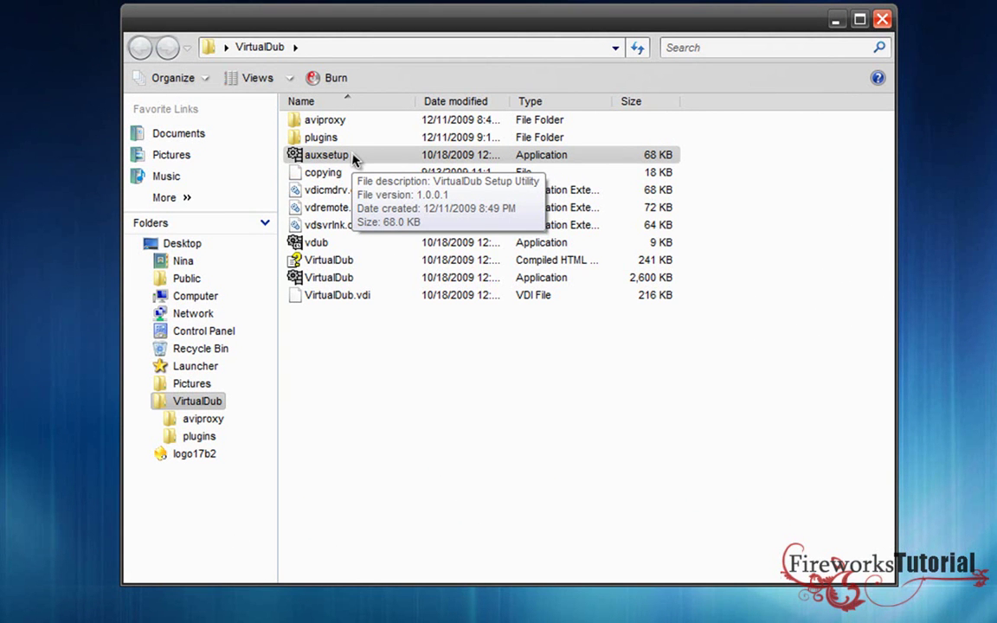
double_click(341, 140)
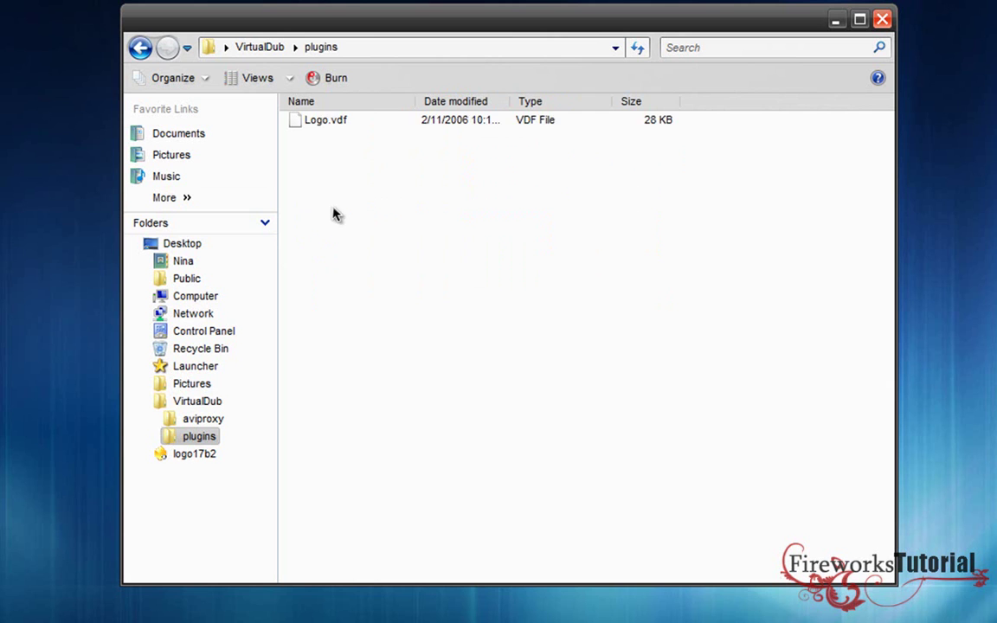
mouse_move(305, 124)
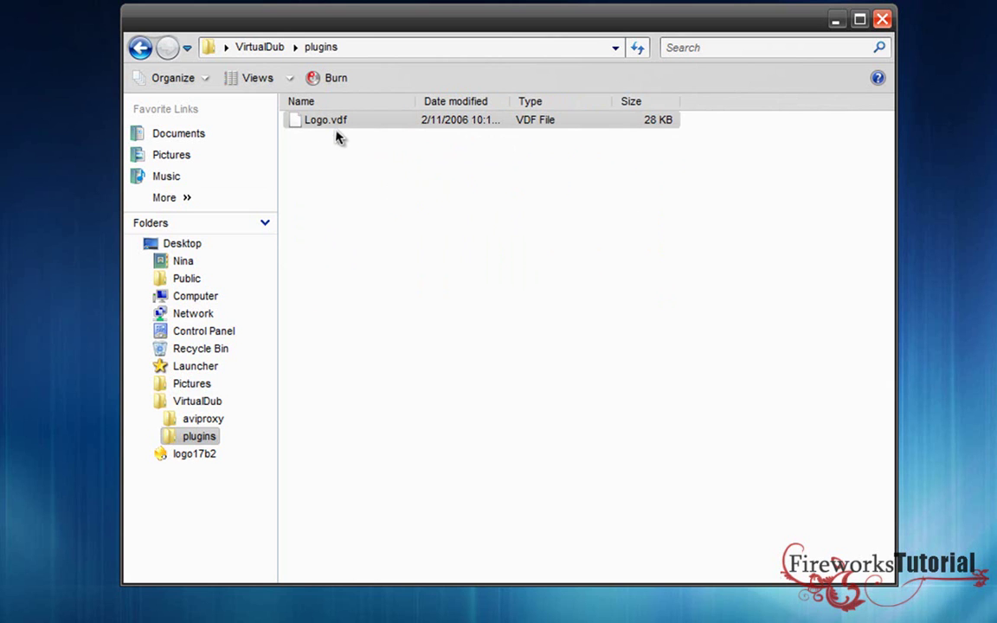
mouse_move(340, 128)
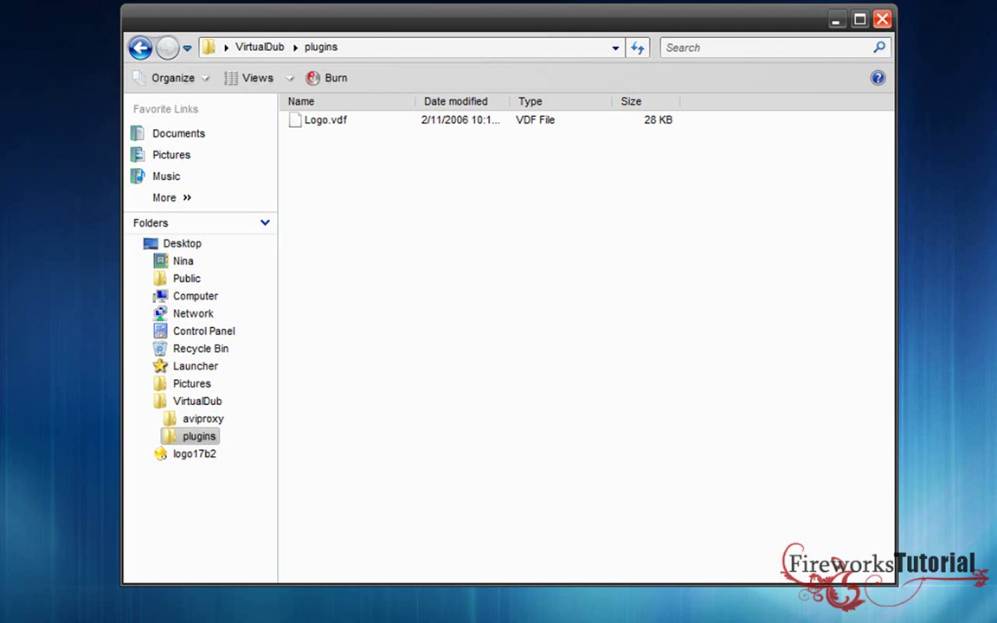
left_click_drag(194, 453, 412, 176)
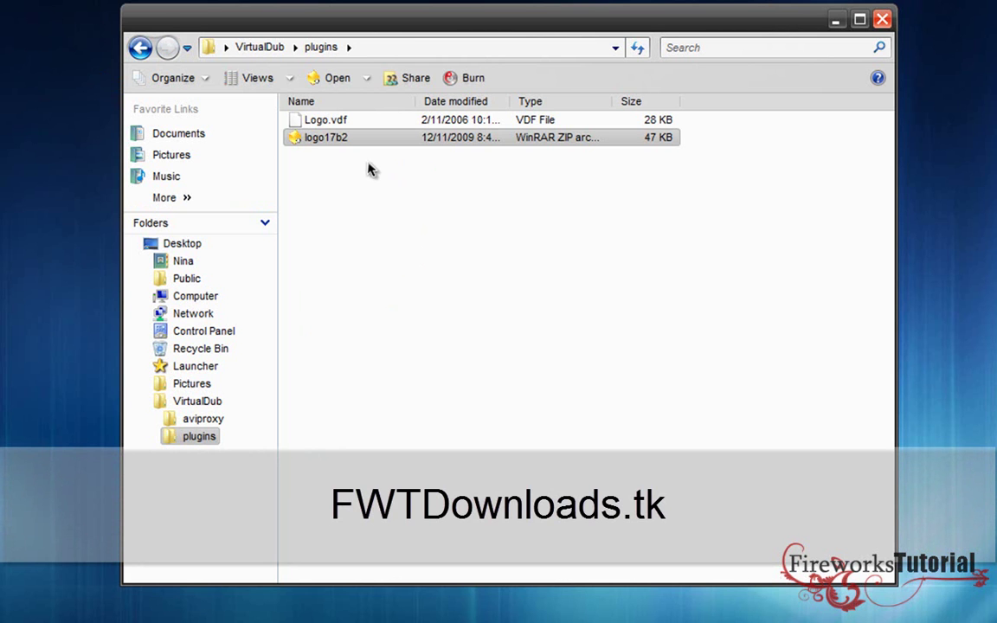
Step: Extract logo17b2 there, replacing Logo.vdf, and delete the seven extra extracted files
right_click(340, 145)
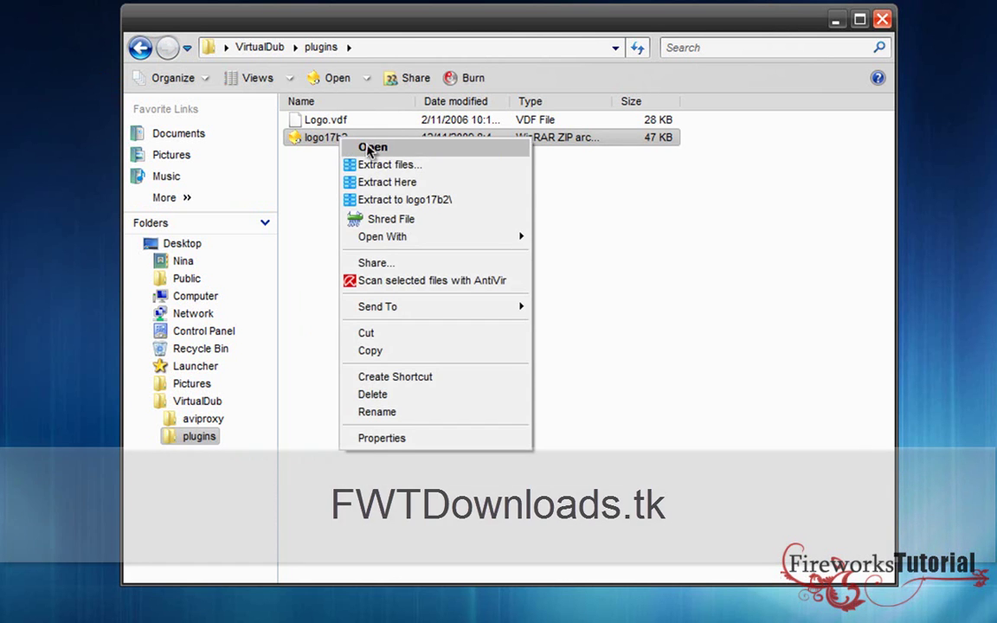
left_click(401, 182)
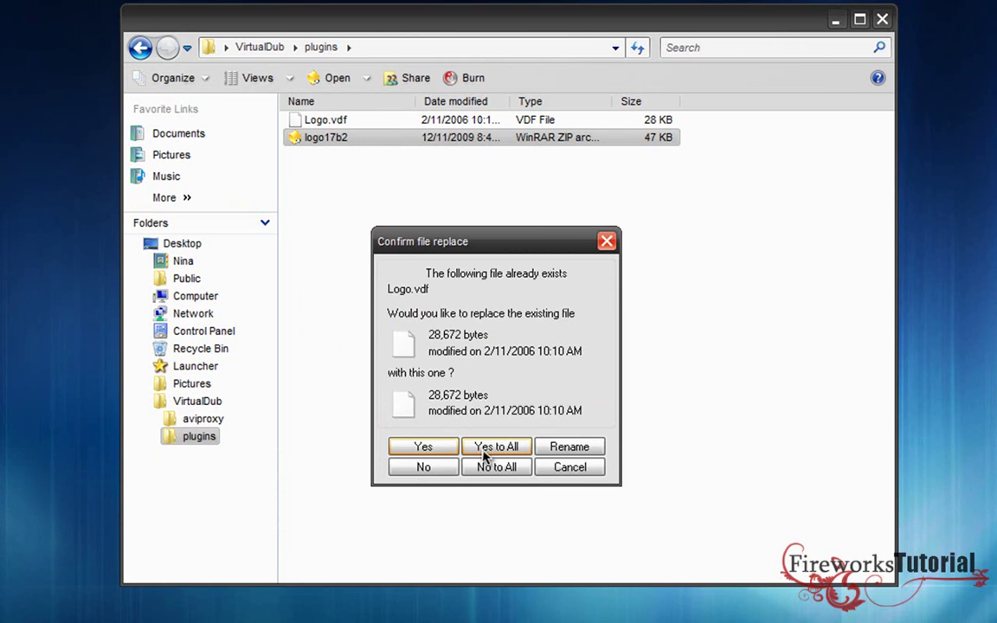
left_click(438, 450)
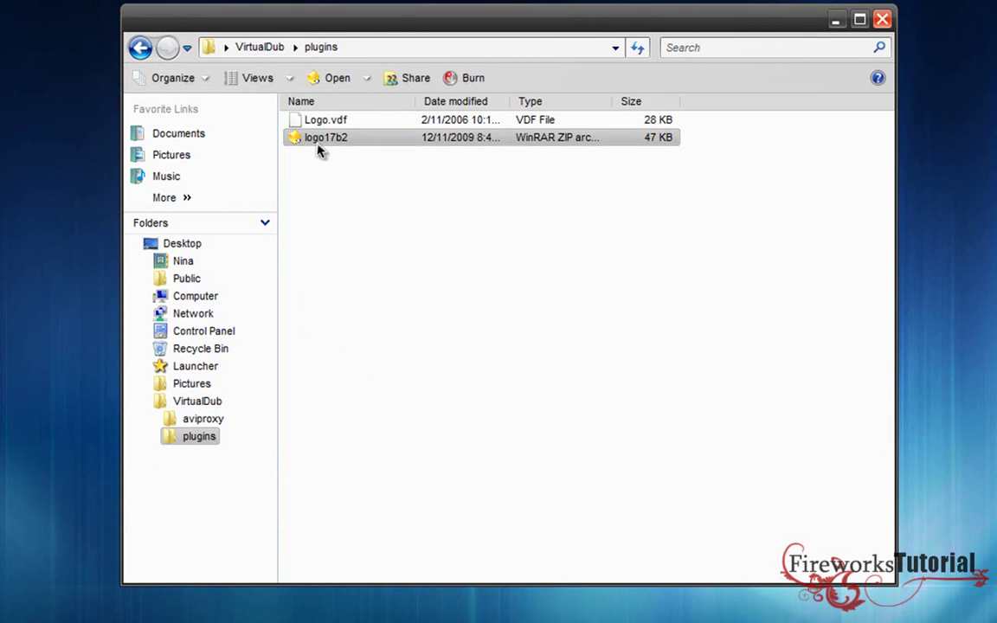
left_click_drag(490, 392, 371, 243)
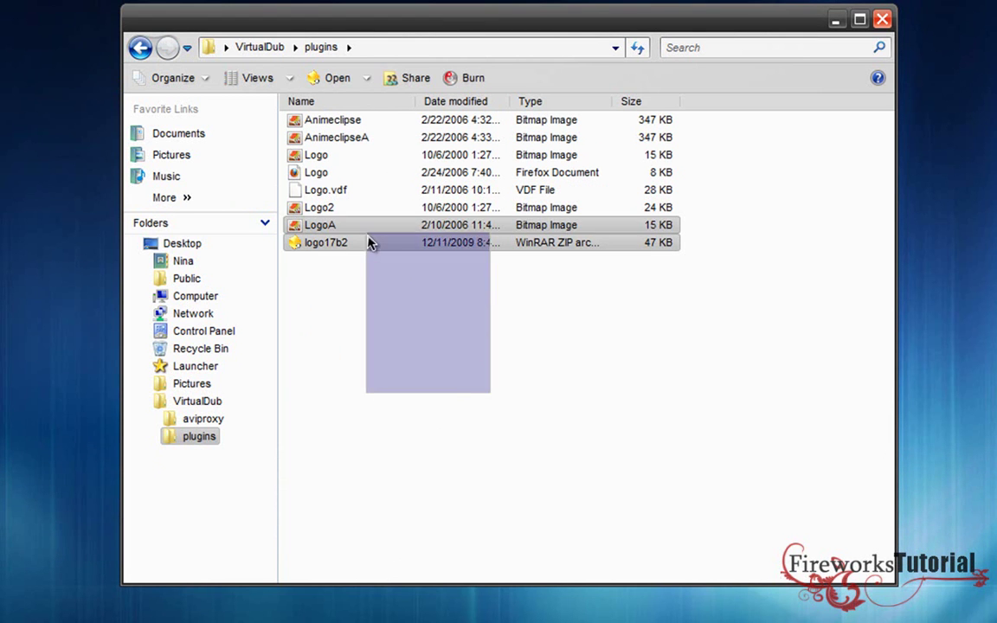
left_click_drag(758, 381, 332, 214)
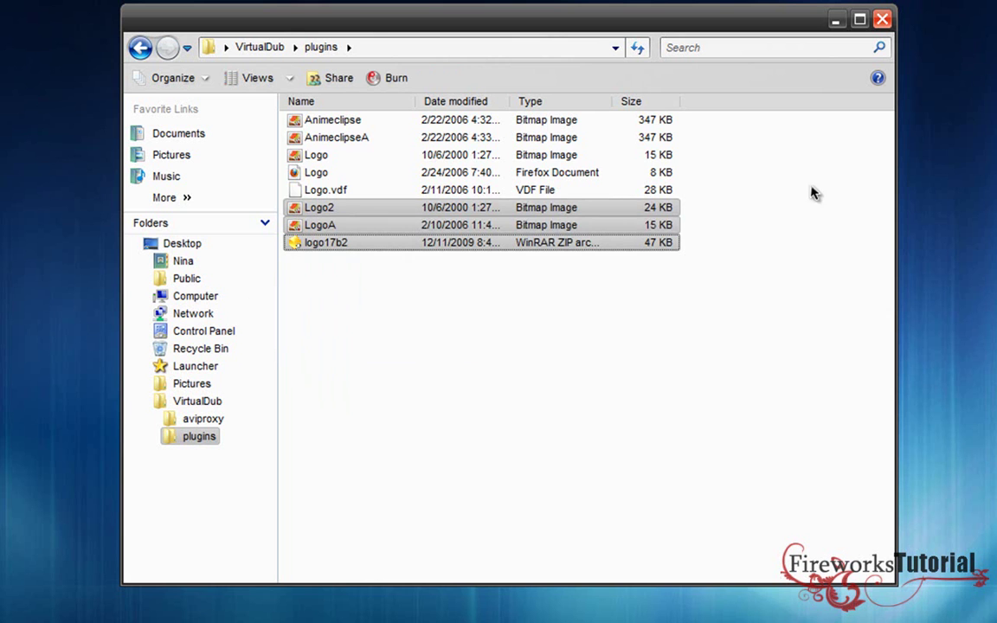
left_click_drag(809, 182, 297, 126)
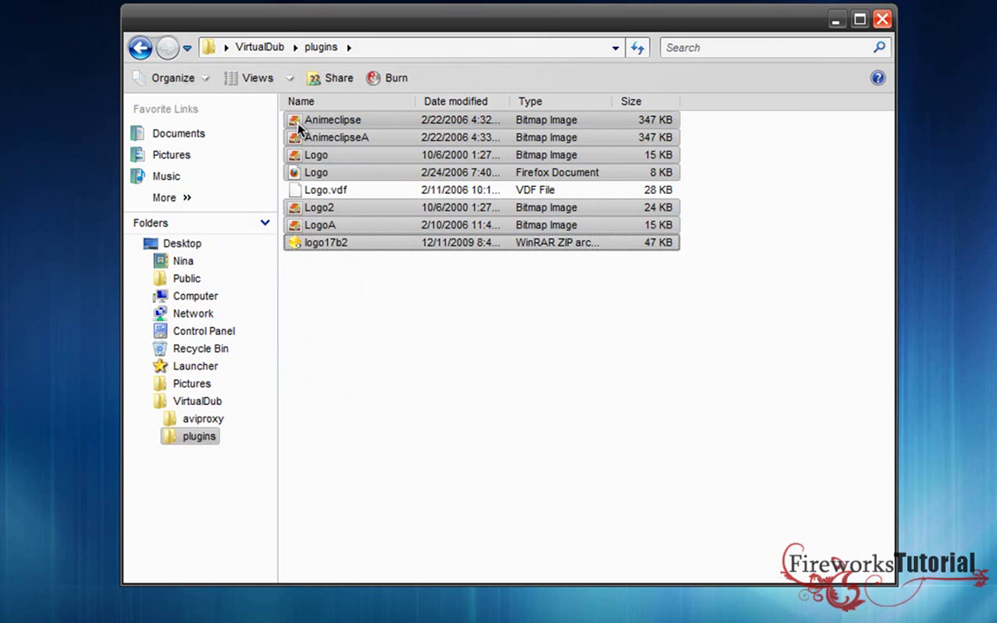
key("Delete")
key("Return")
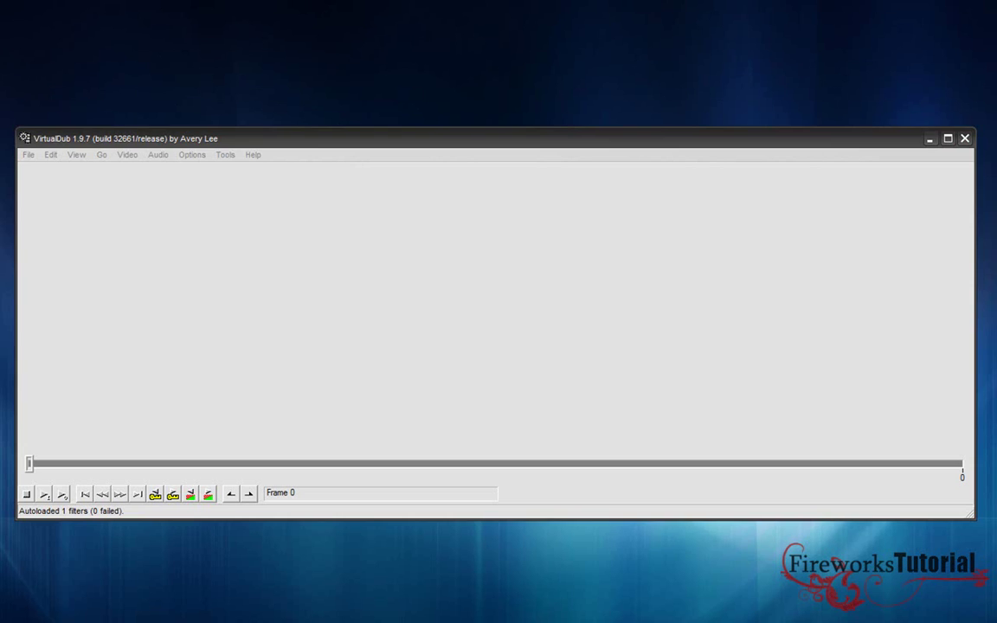
Step: Load sample.avi into VirtualDub and open Video > Filters
left_click_drag(0, 60, 222, 263)
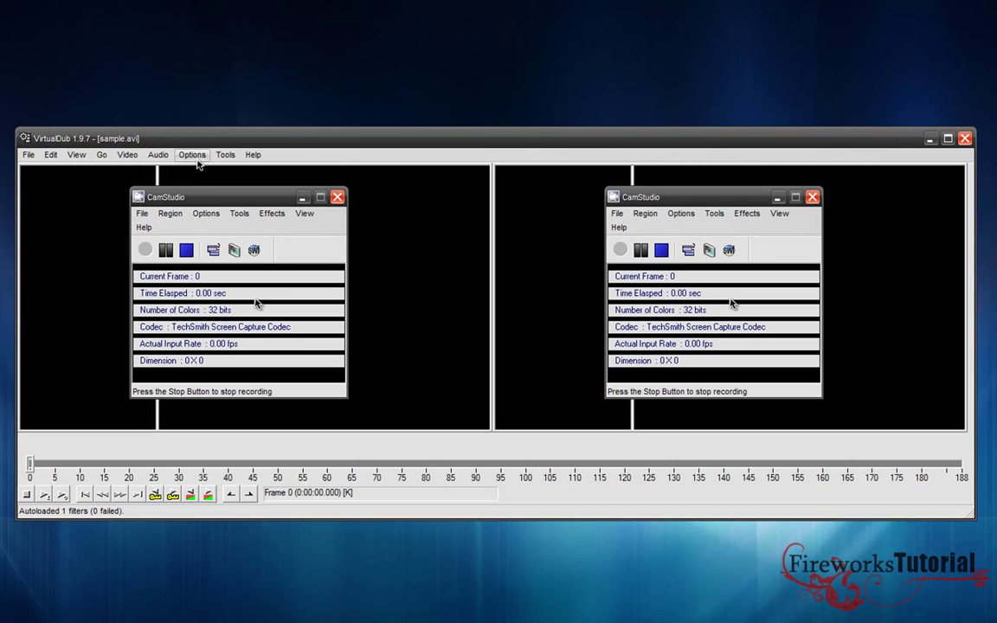
left_click(127, 155)
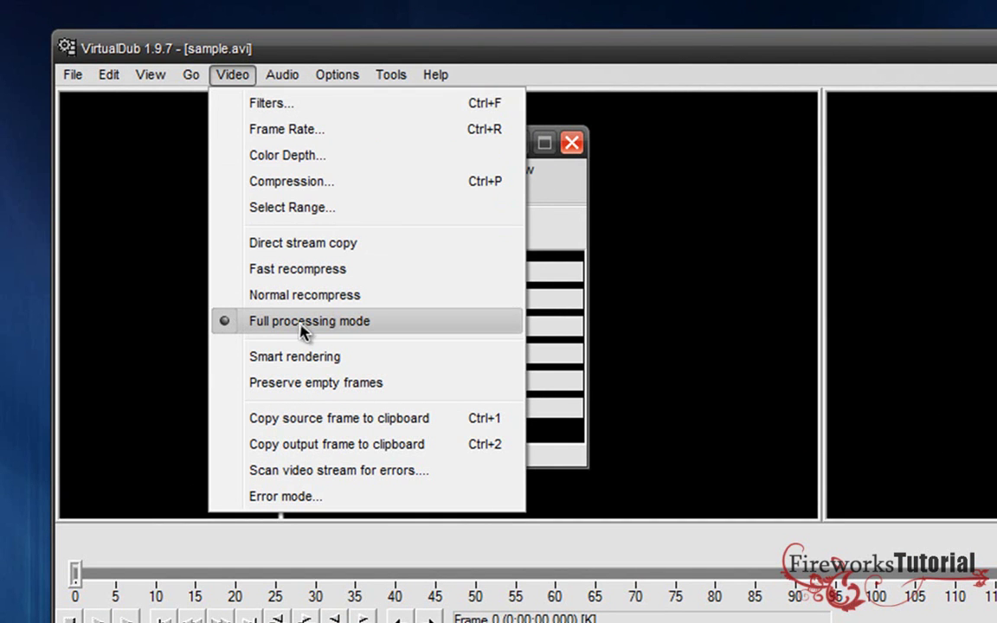
Step: Add Donald Graft's logo (1.7b2) filter from the Add Filter list
left_click(264, 105)
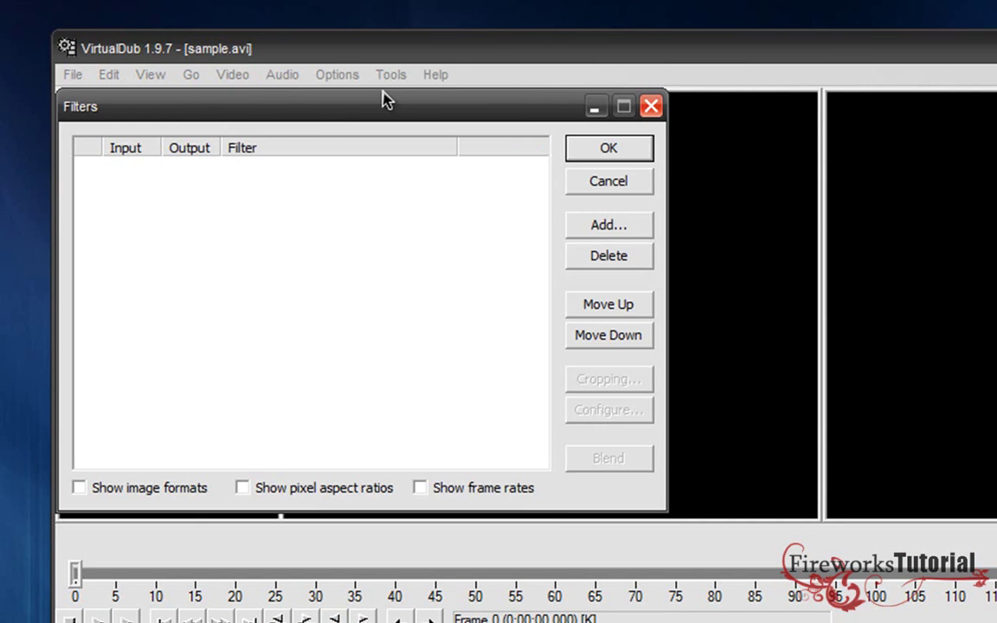
left_click(597, 228)
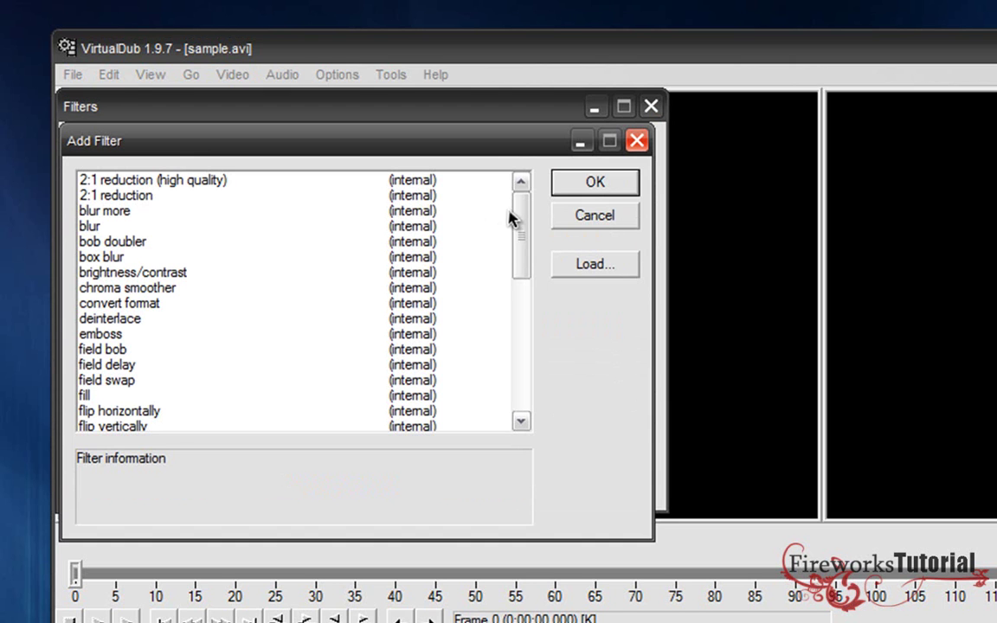
left_click(510, 242)
left_click_drag(517, 244, 523, 355)
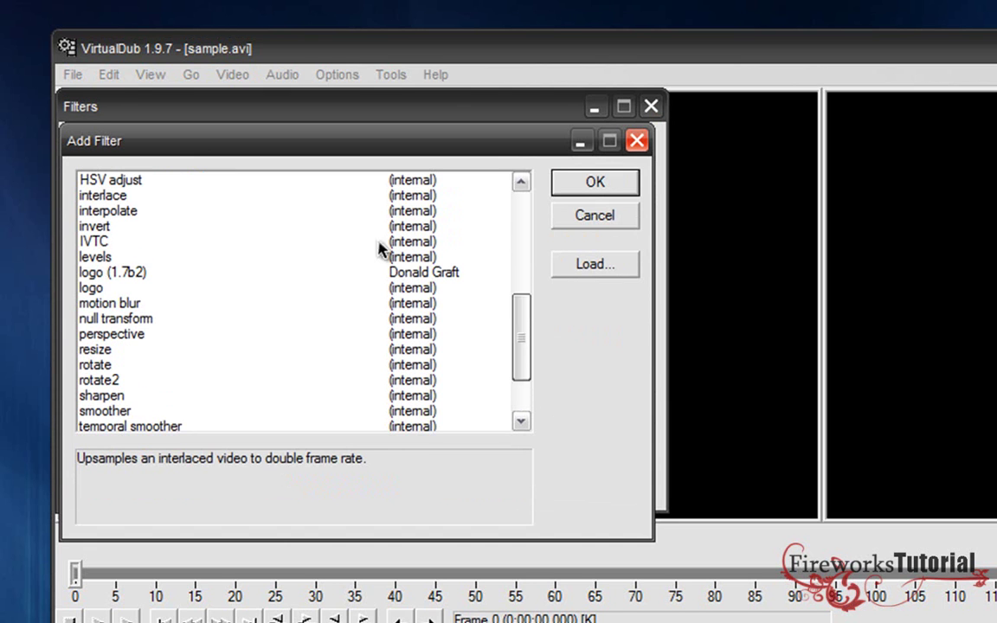
left_click(99, 273)
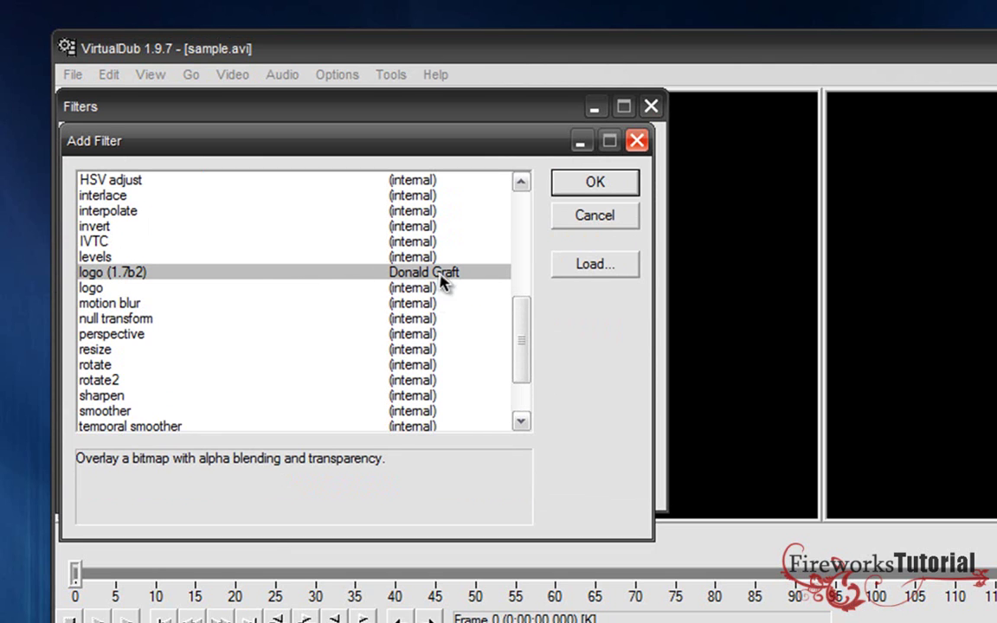
left_click(91, 287)
left_click(93, 272)
left_click(98, 303)
left_click(92, 272)
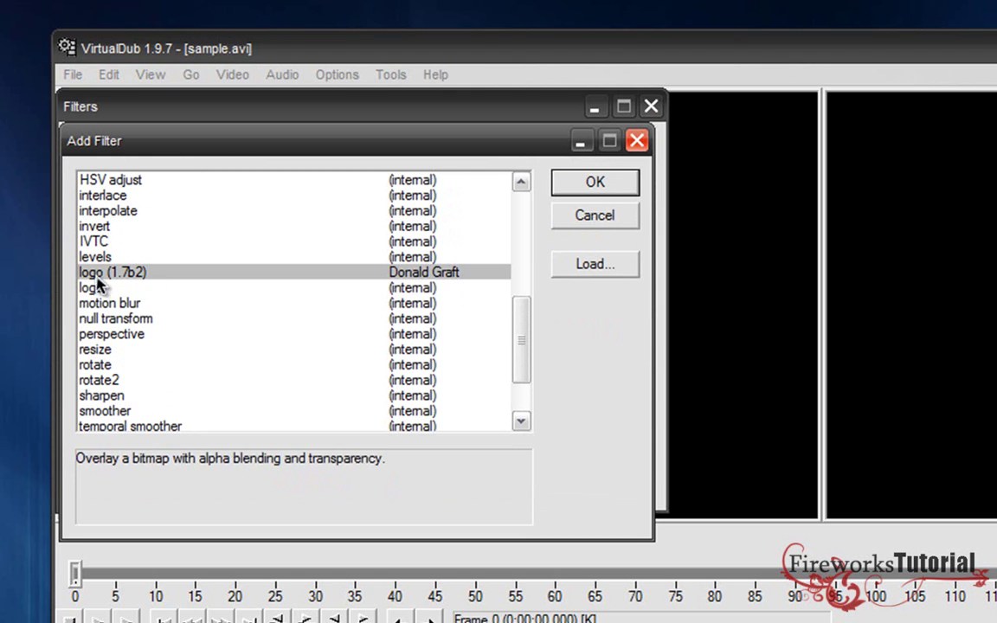
left_click(596, 183)
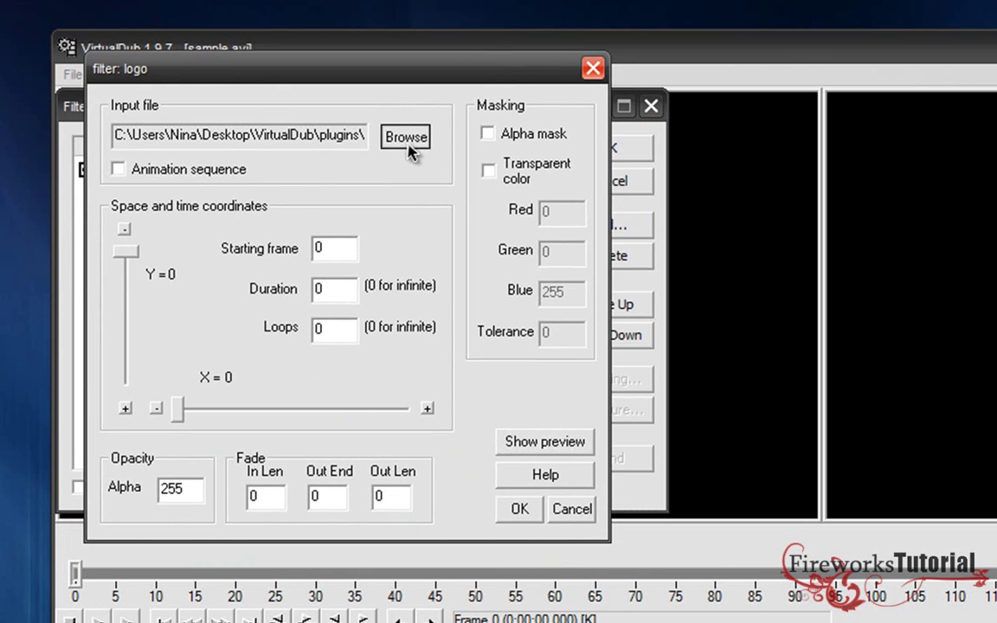
Step: Load watermarkexample.bmp as the logo bitmap and turn on the preview
left_click(406, 137)
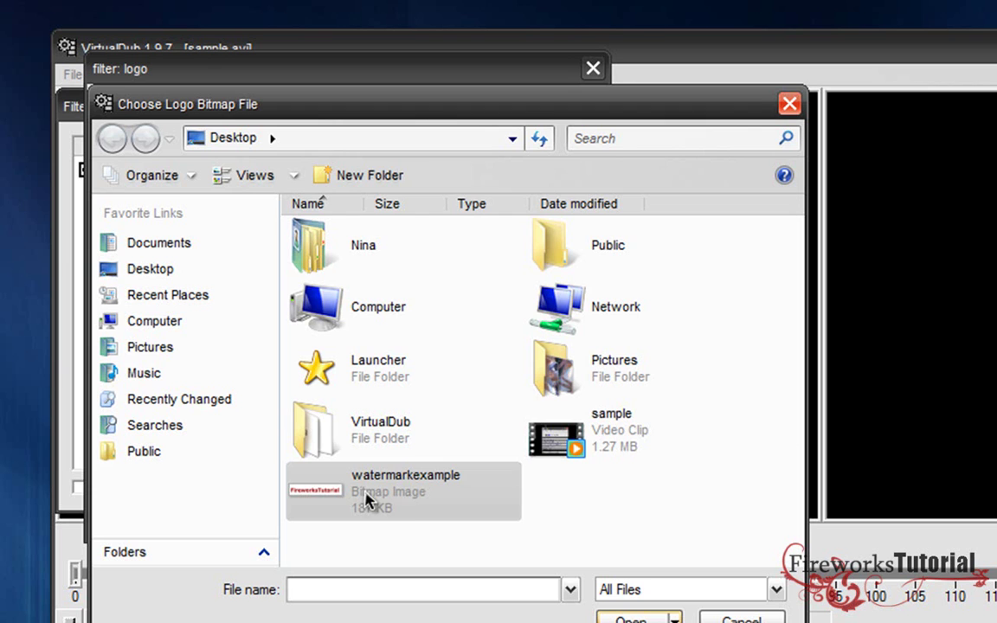
double_click(400, 479)
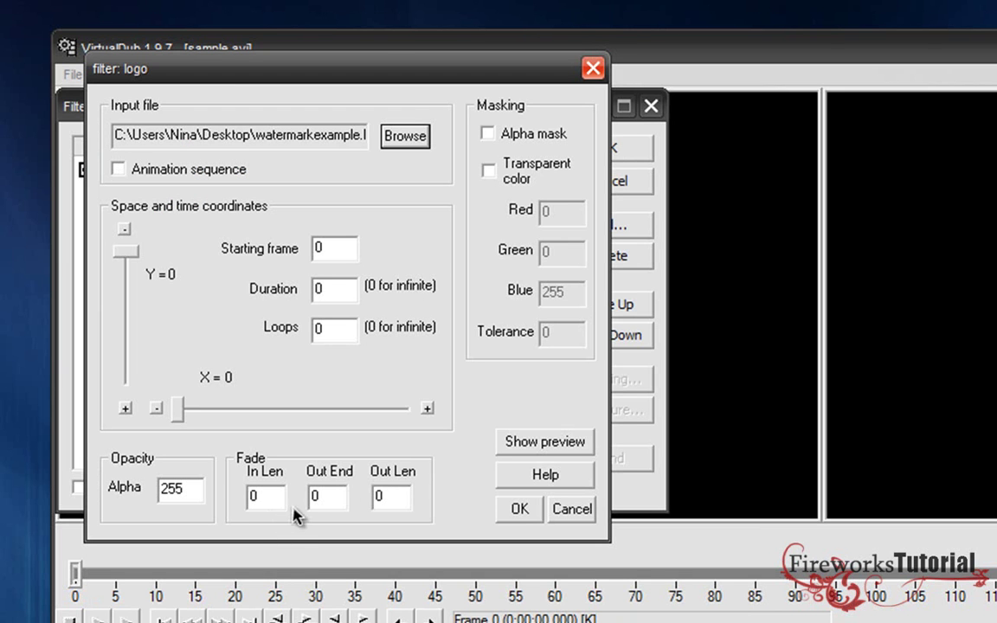
left_click(546, 444)
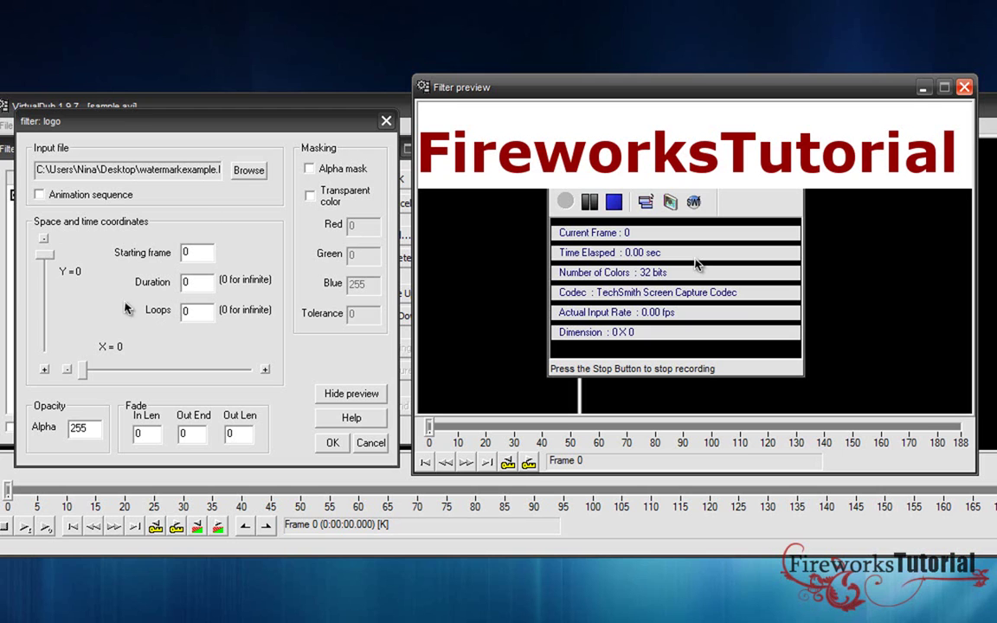
Step: Slide the logo's Y position down to 1088, along the bottom of the frame
left_click_drag(45, 251, 26, 373)
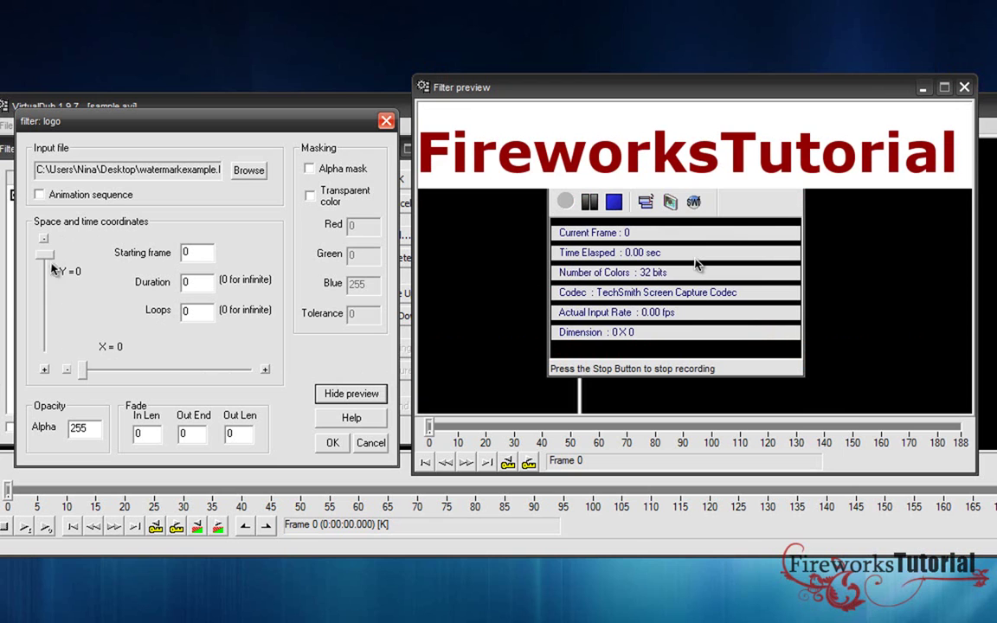
left_click_drag(44, 254, 45, 346)
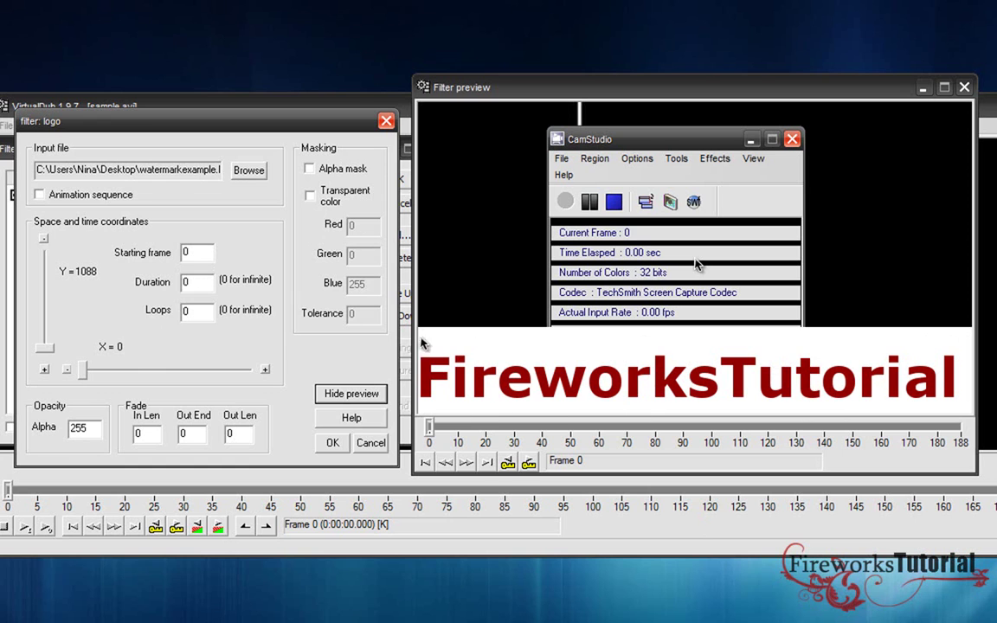
Step: Enable transparent colour with white (255, 255, 255) as the key and check the preview
left_click(310, 197)
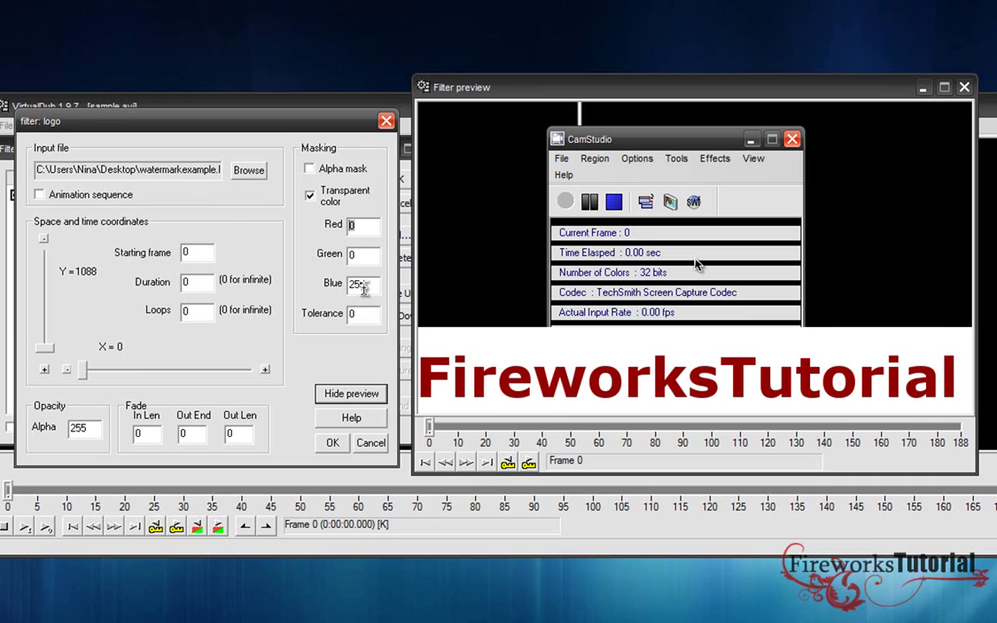
double_click(355, 284)
type("0")
key("shift+Tab")
key("shift+Tab")
left_click(364, 253)
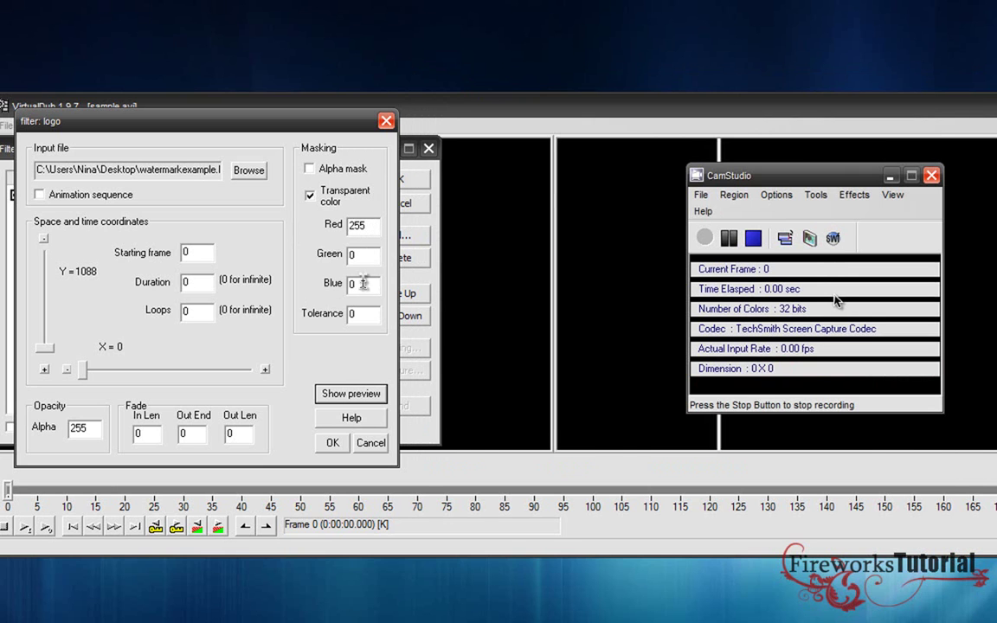
left_click(274, 232)
left_click(330, 392)
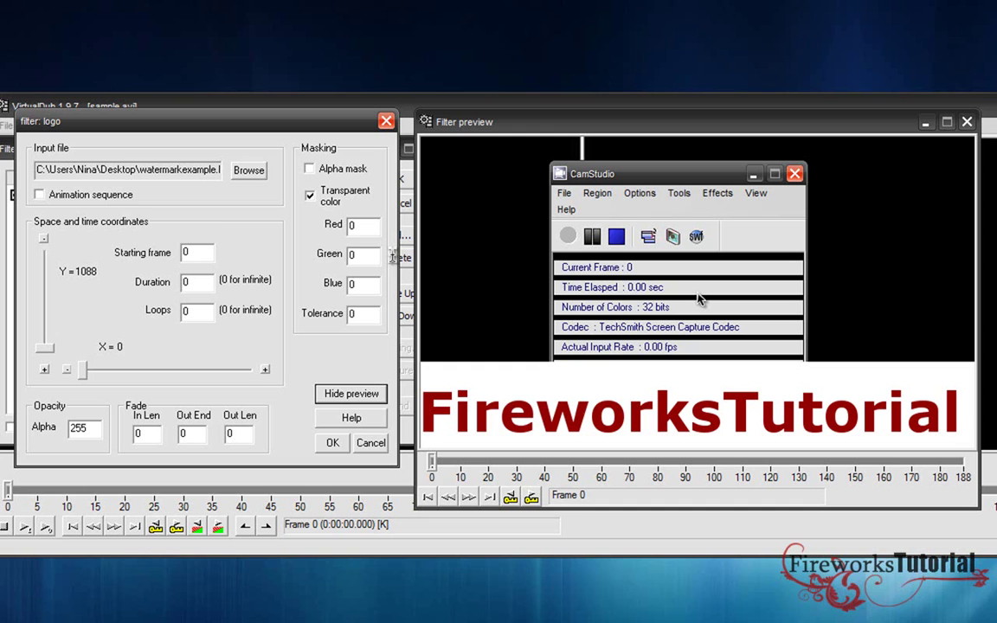
double_click(352, 226)
type("255")
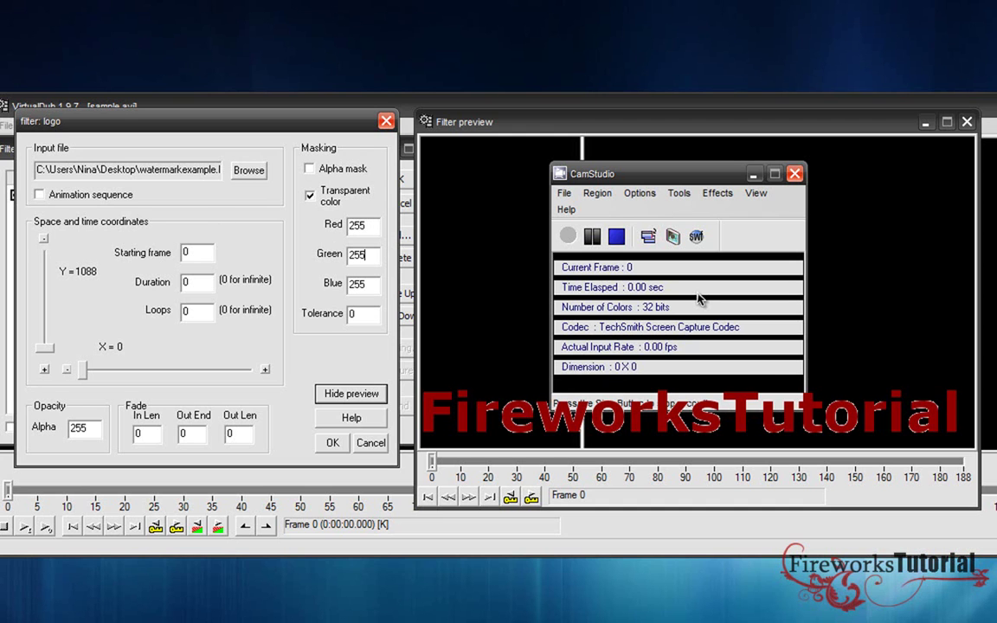
double_click(366, 225)
type("0")
key("Tab")
key("Tab")
type("0")
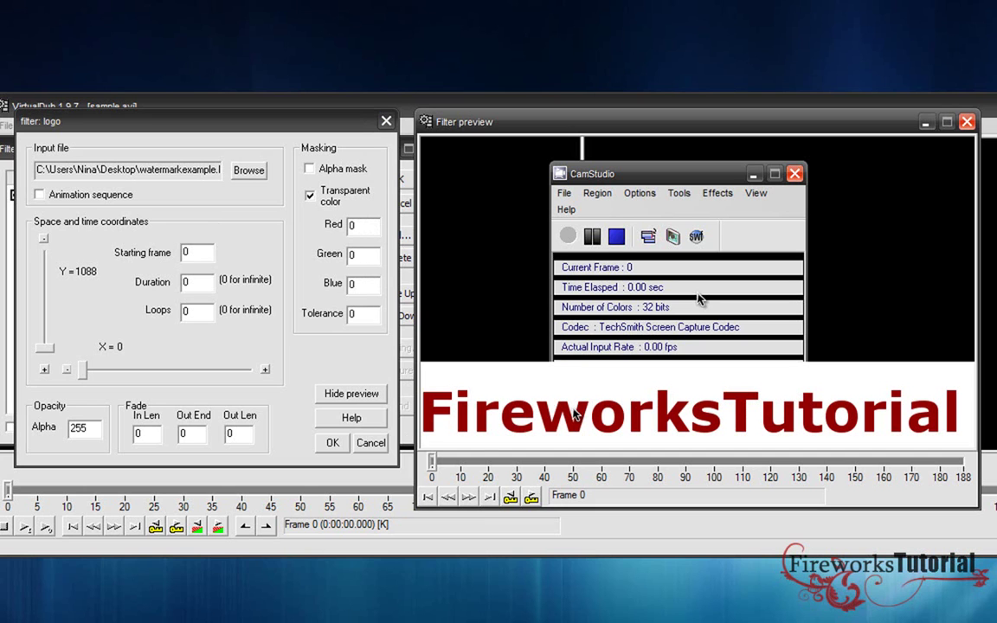
double_click(357, 225)
type("255")
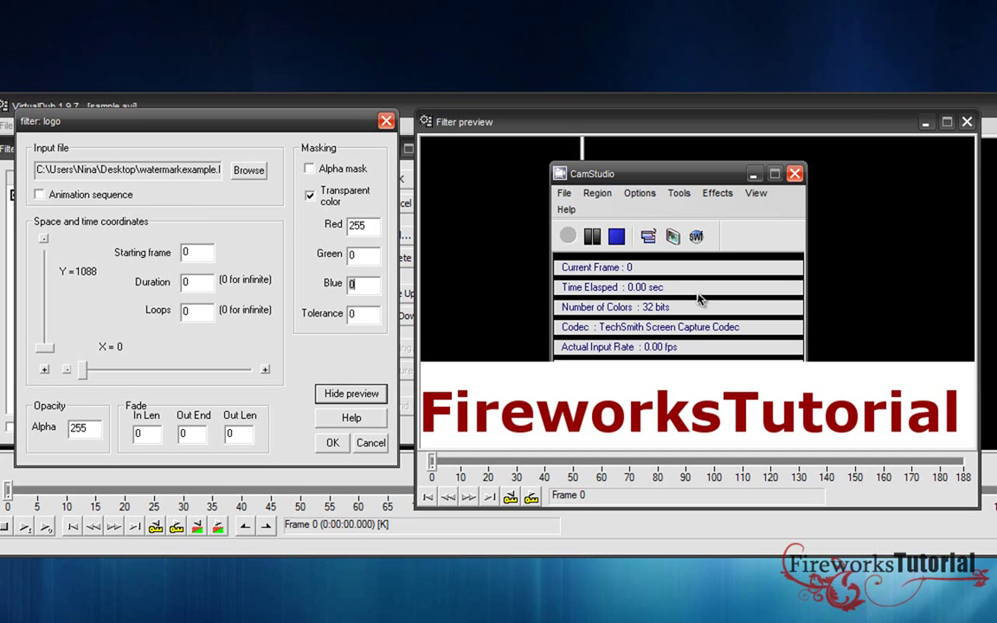
type("255")
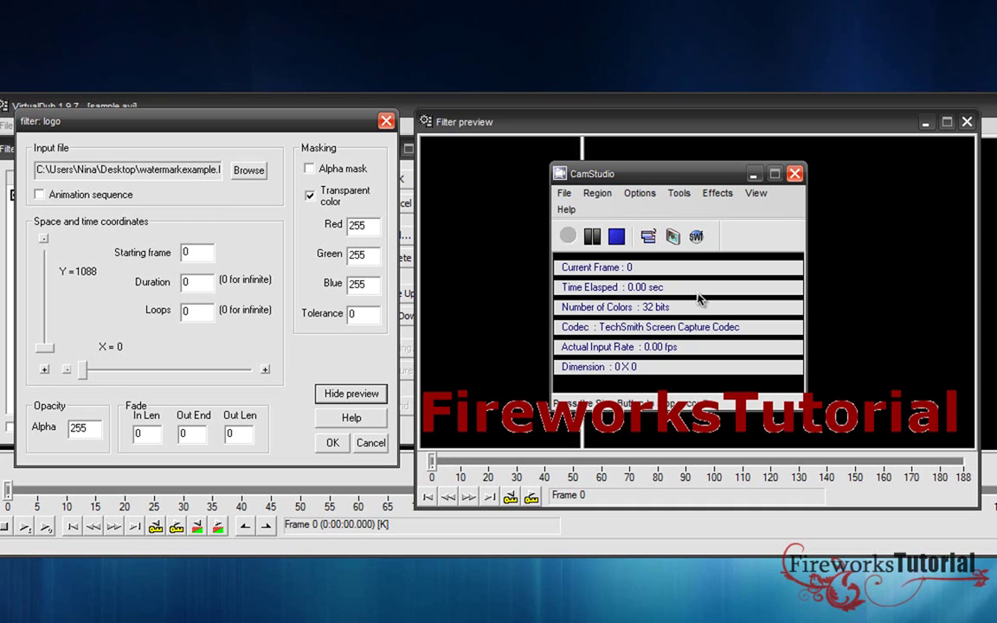
key("shift+Tab")
key("Tab")
key("Tab")
double_click(80, 427)
double_click(357, 225)
double_click(82, 428)
Step: Try logo Alpha values 100 and 150 in the preview, then settle on 200
type("100")
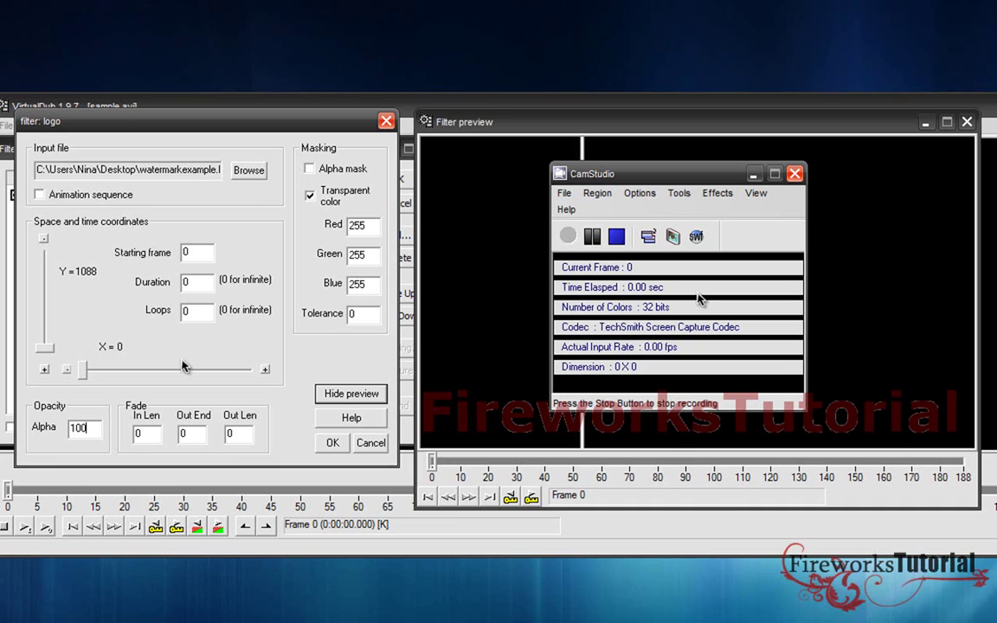
key("BackSpace")
key("BackSpace")
key("BackSpace")
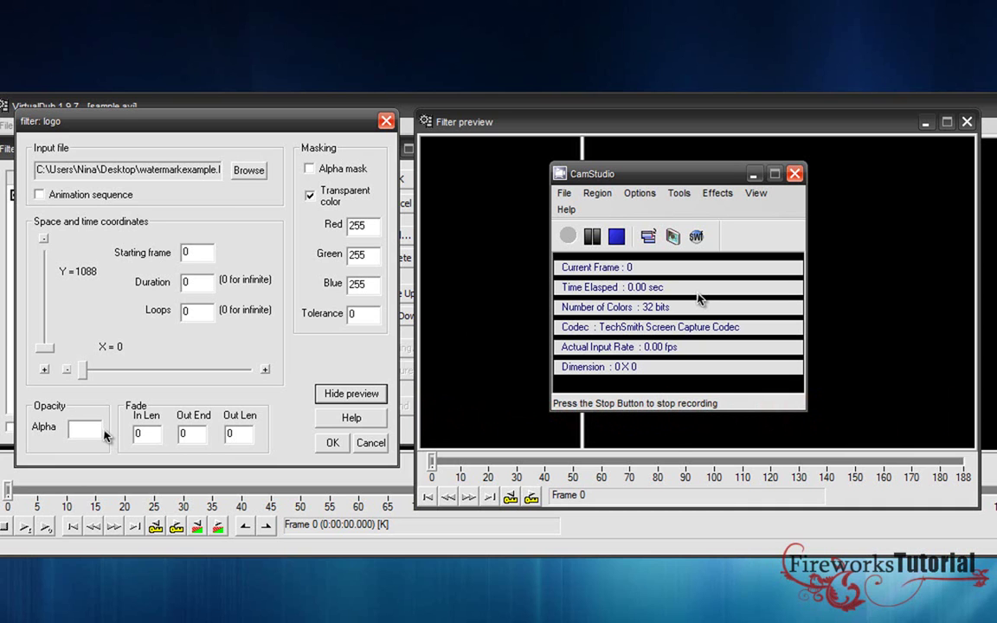
type("150")
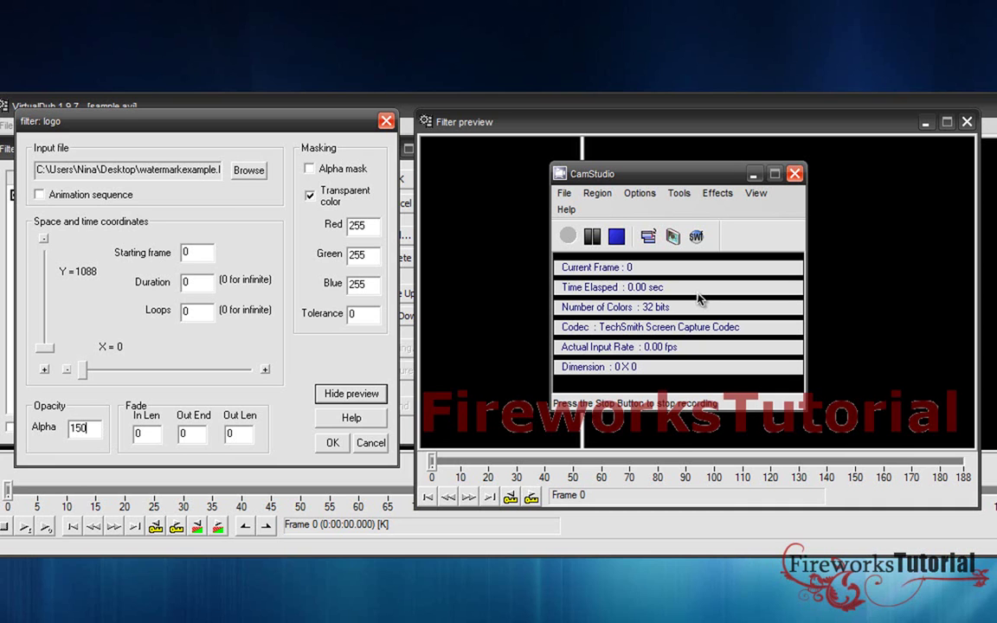
double_click(84, 430)
type("200")
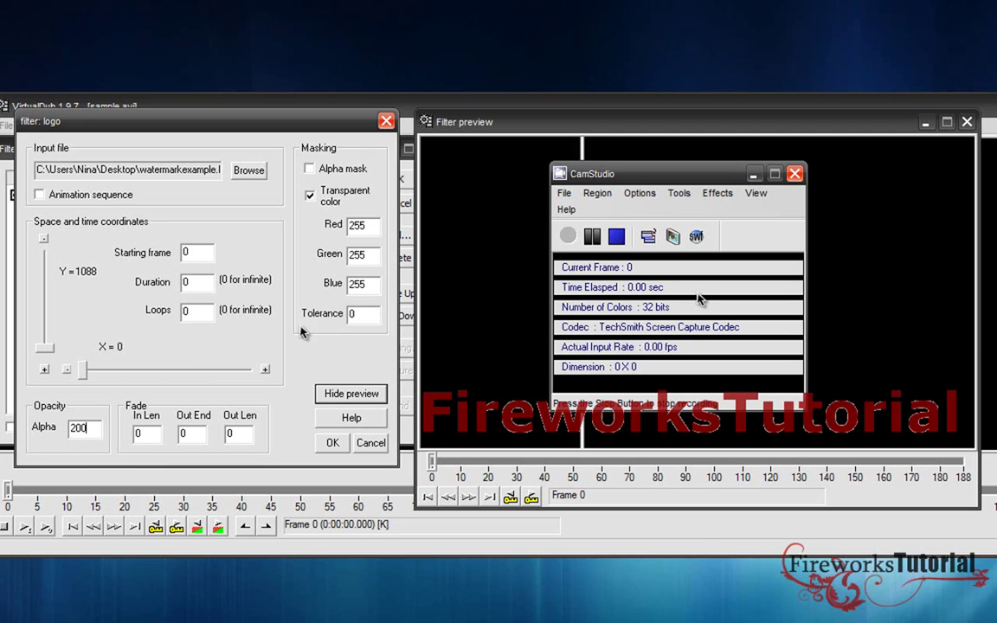
Step: Accept the logo filter and Filters list, then play sample.avi to check the red watermark
left_click(332, 443)
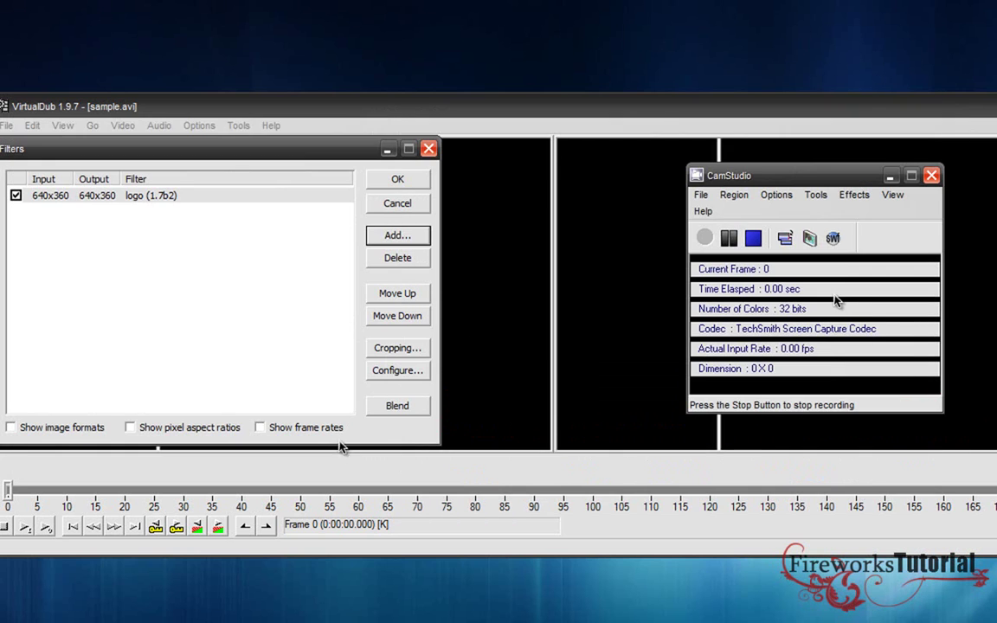
left_click(399, 182)
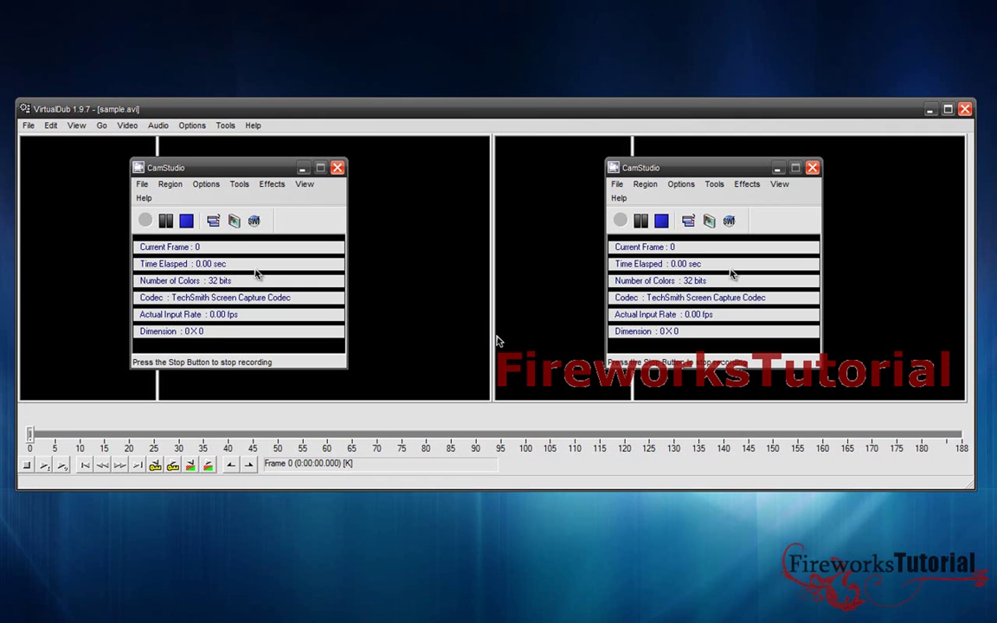
left_click_drag(415, 111, 446, 104)
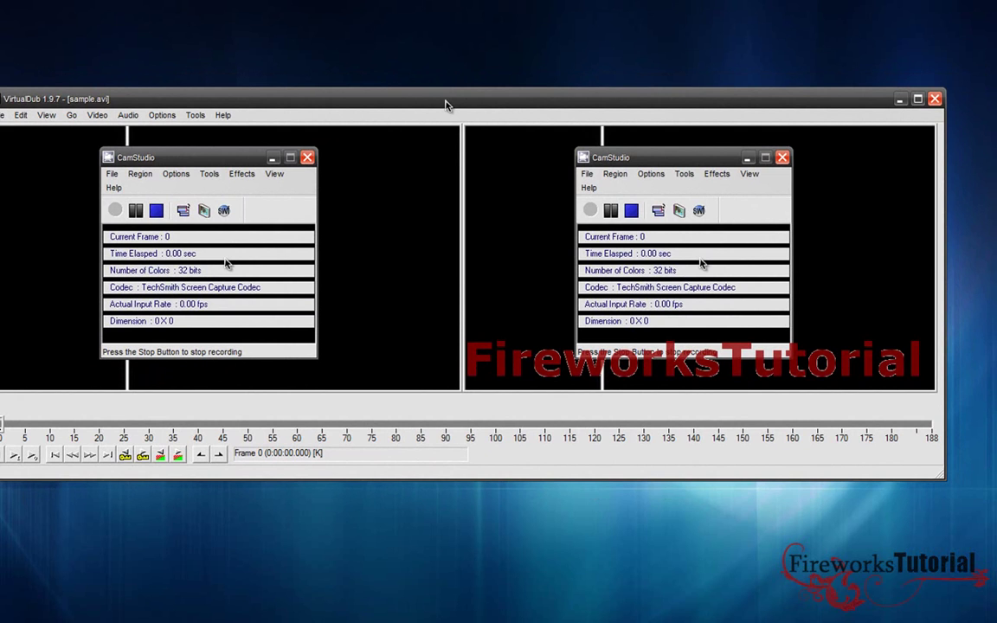
left_click(13, 457)
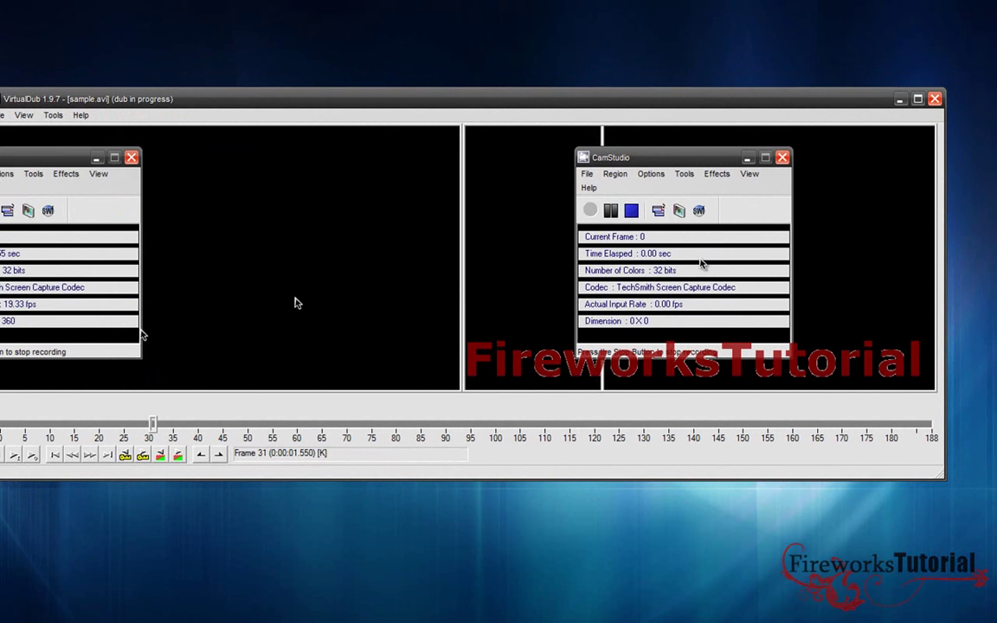